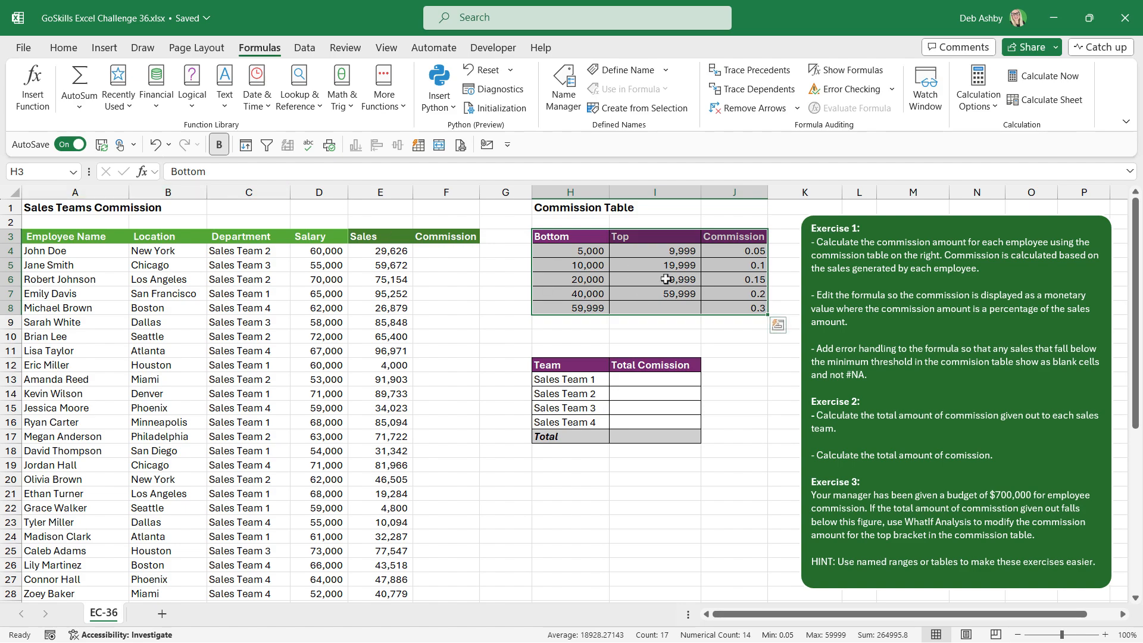
# Name the selected commission table range H3:J8 "Commission"
pyautogui.click(27, 174)
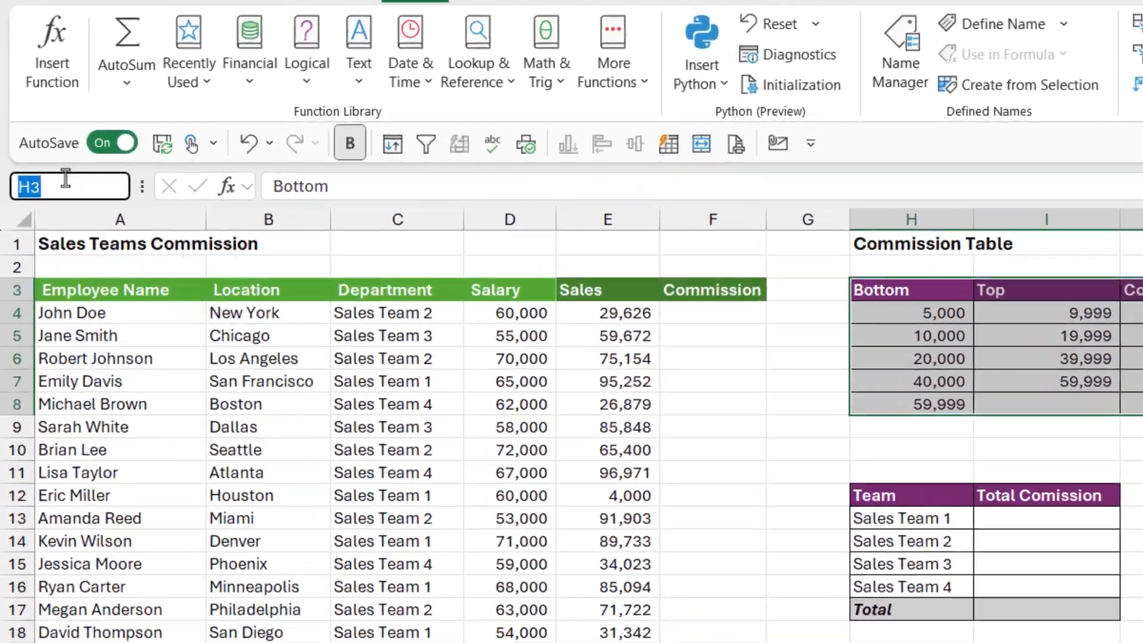
pyautogui.write('Commission')
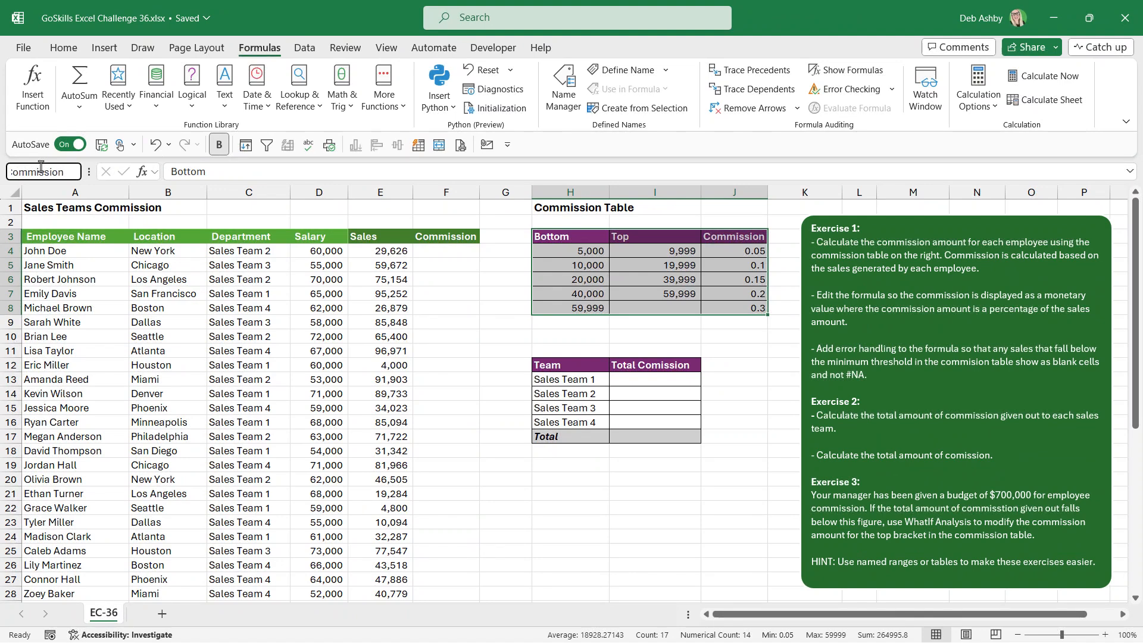
pyautogui.press('Return')
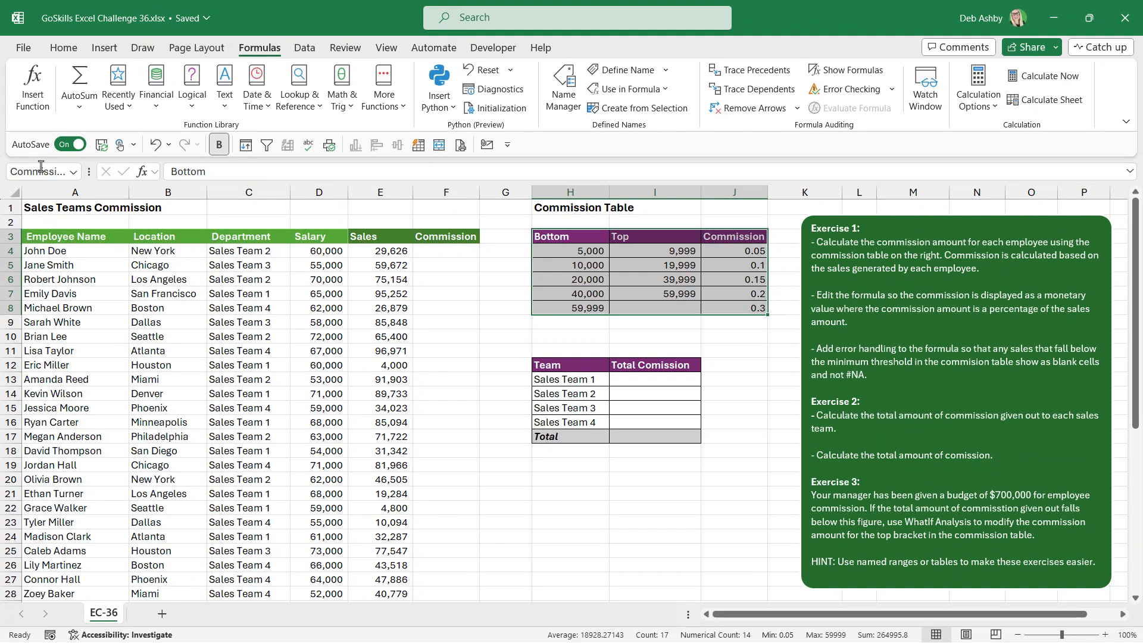
pyautogui.click(664, 292)
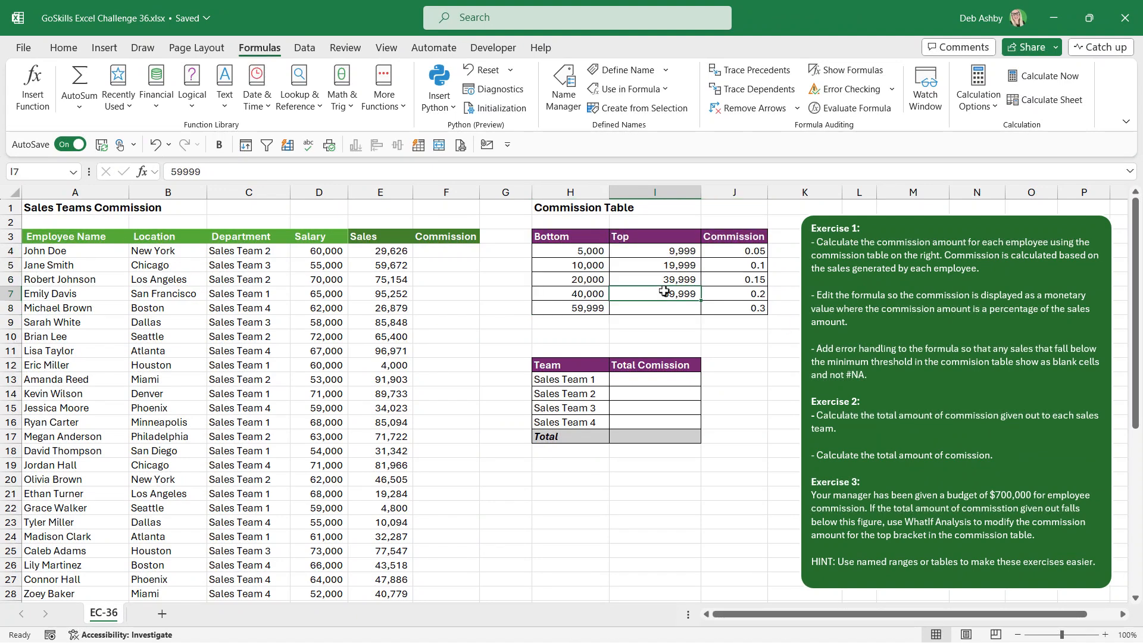
# Enter =VLOOKUP(E4,Commission,3,TRUE) in F4 to look up the first employee's commission rate from the named range
pyautogui.click(422, 253)
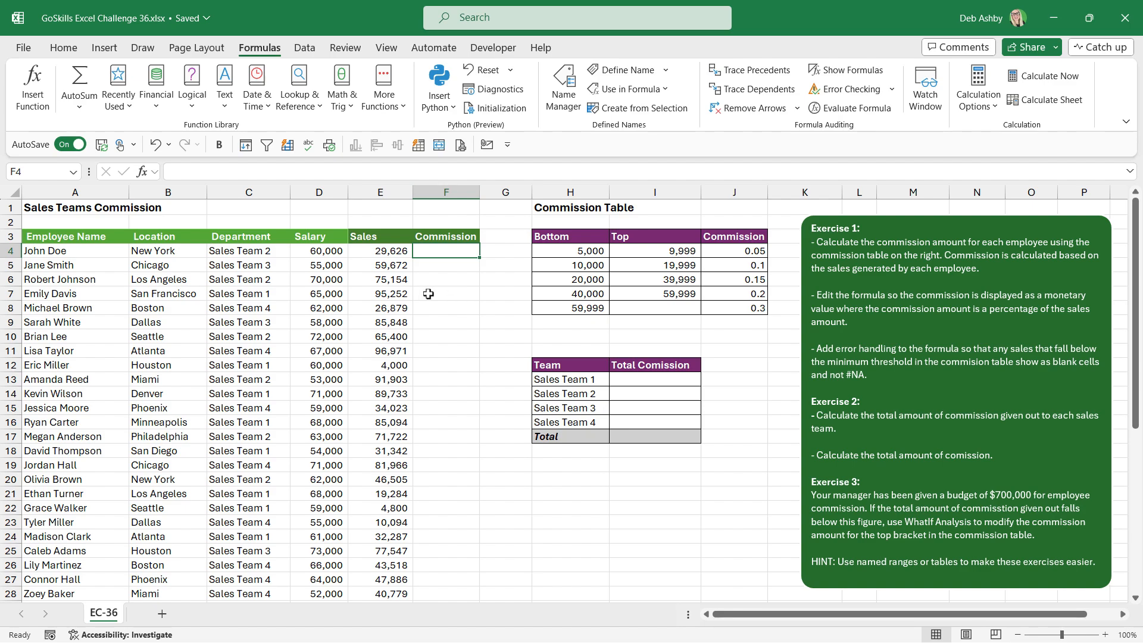
pyautogui.write('=VLOOKUP(')
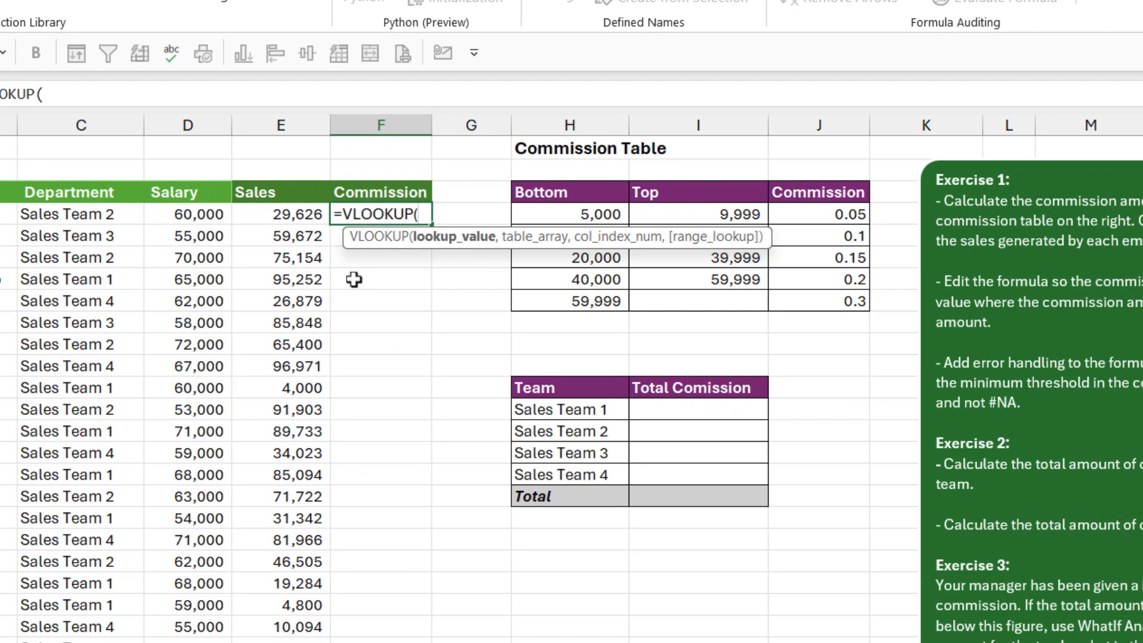
pyautogui.click(269, 218)
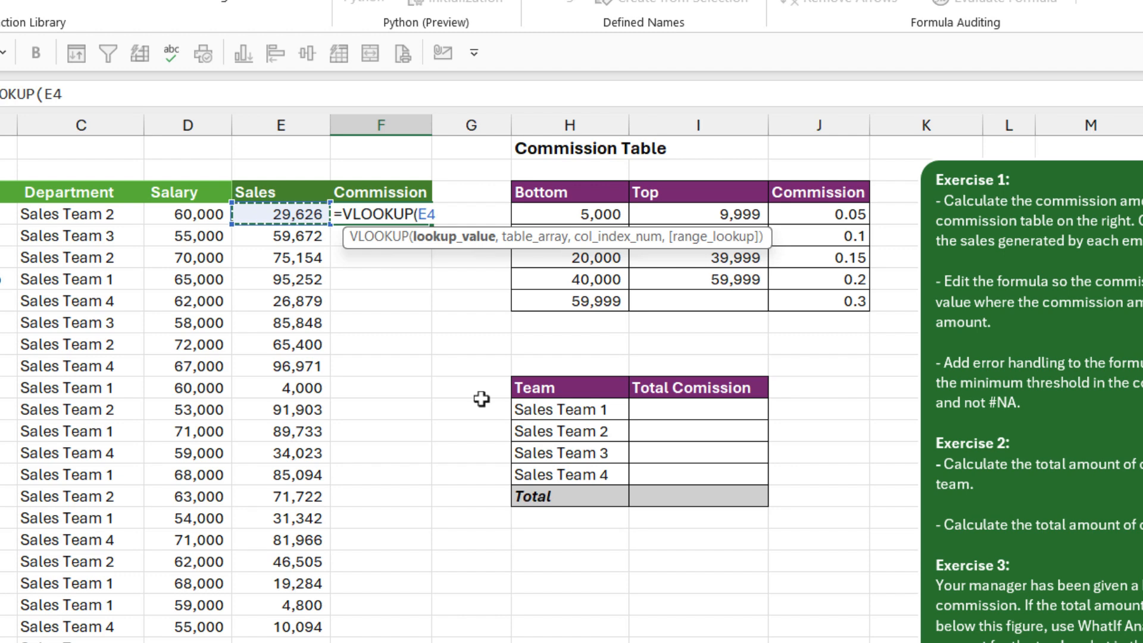
pyautogui.write(',')
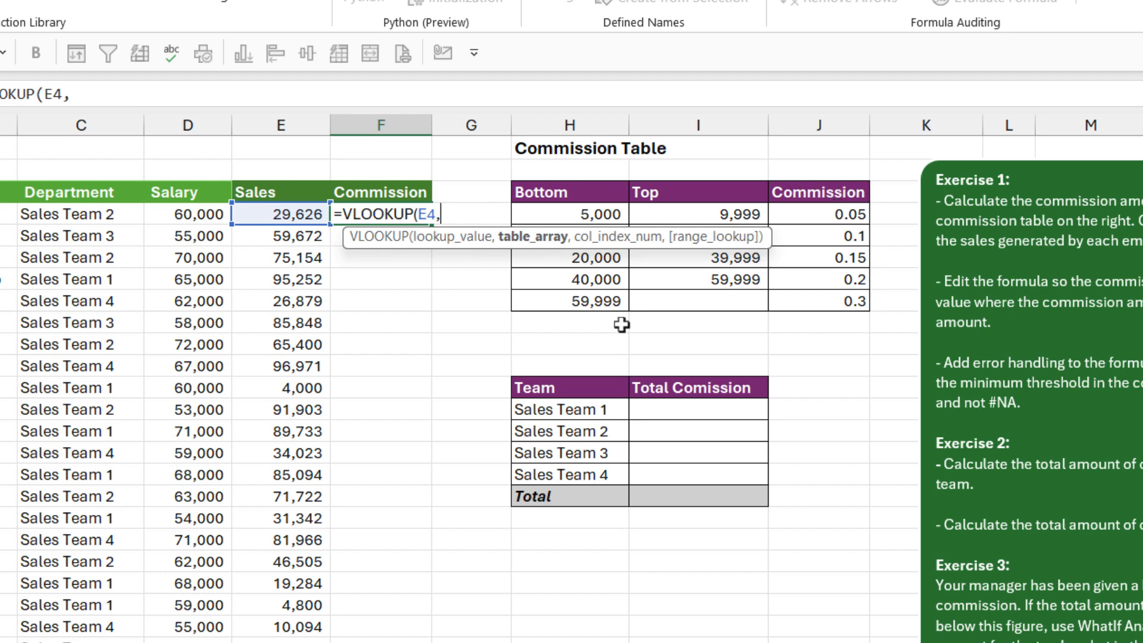
pyautogui.press('F3')
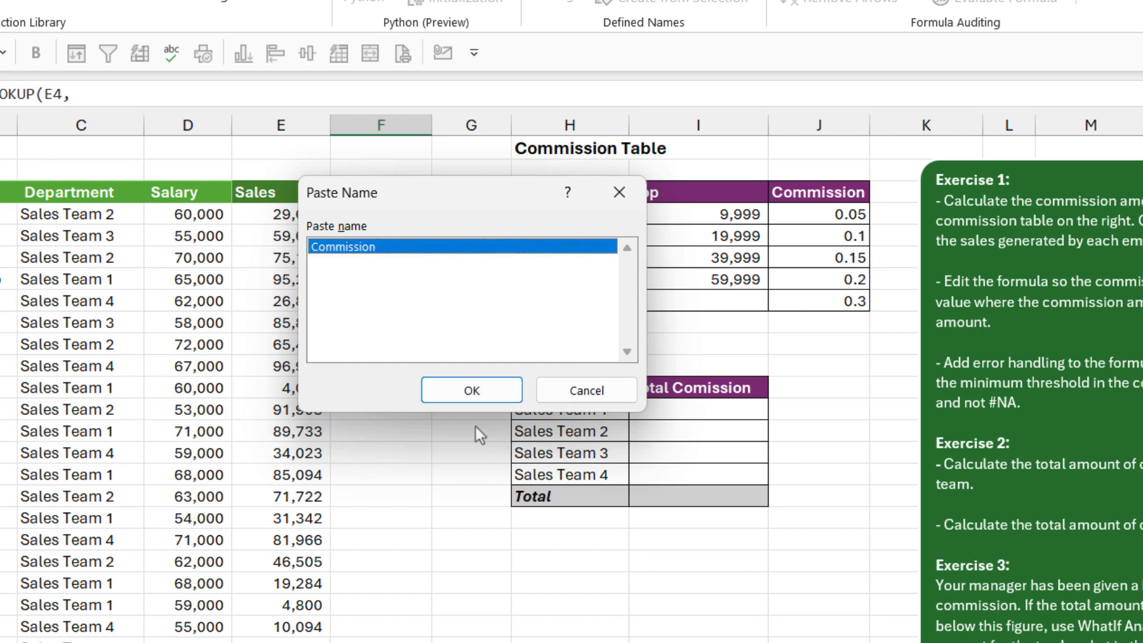
pyautogui.click(459, 391)
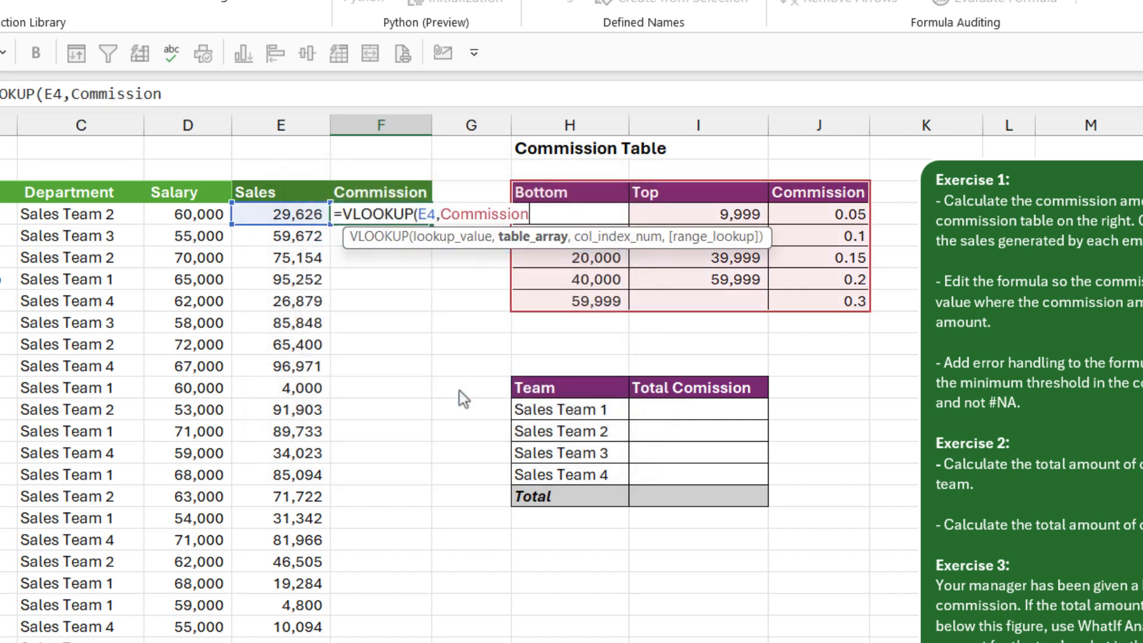
pyautogui.write(',')
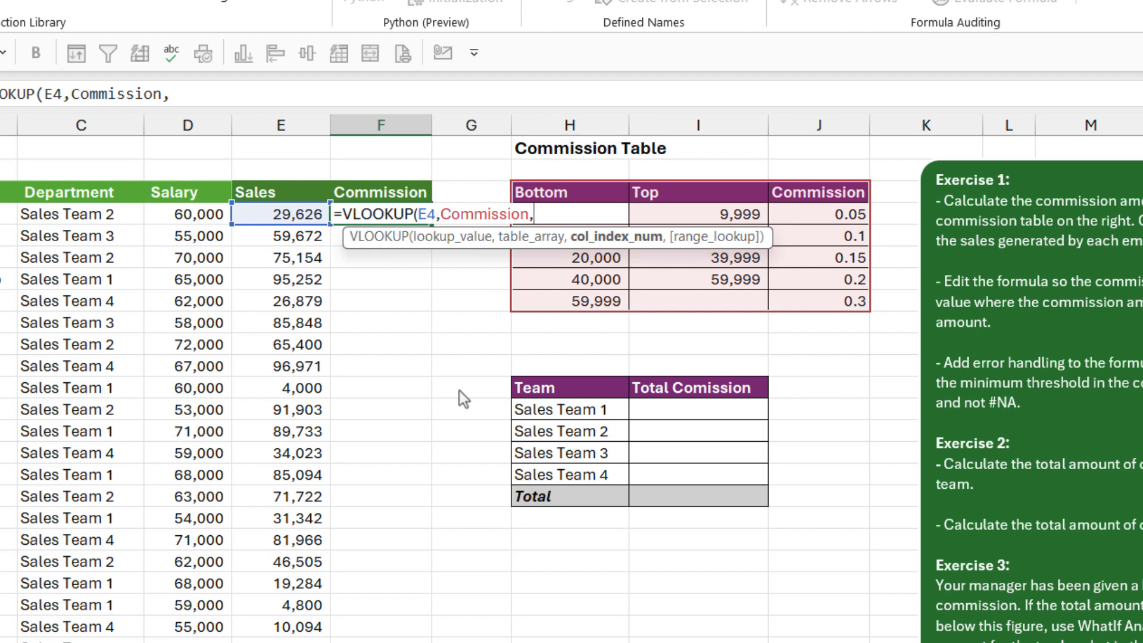
pyautogui.write('3,')
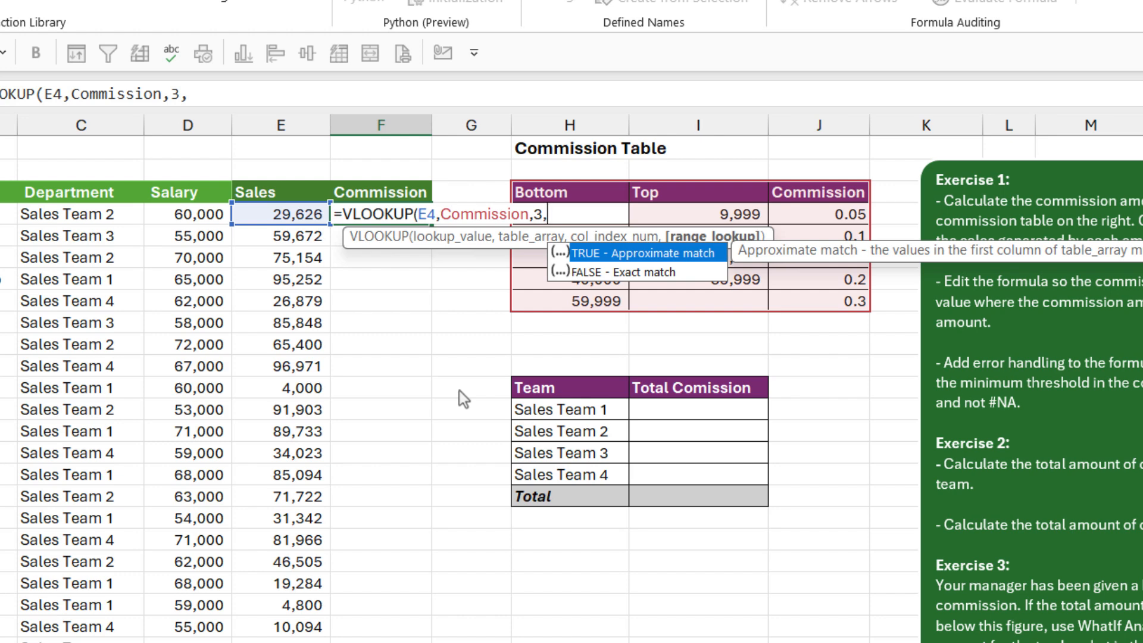
pyautogui.write('TRUE')
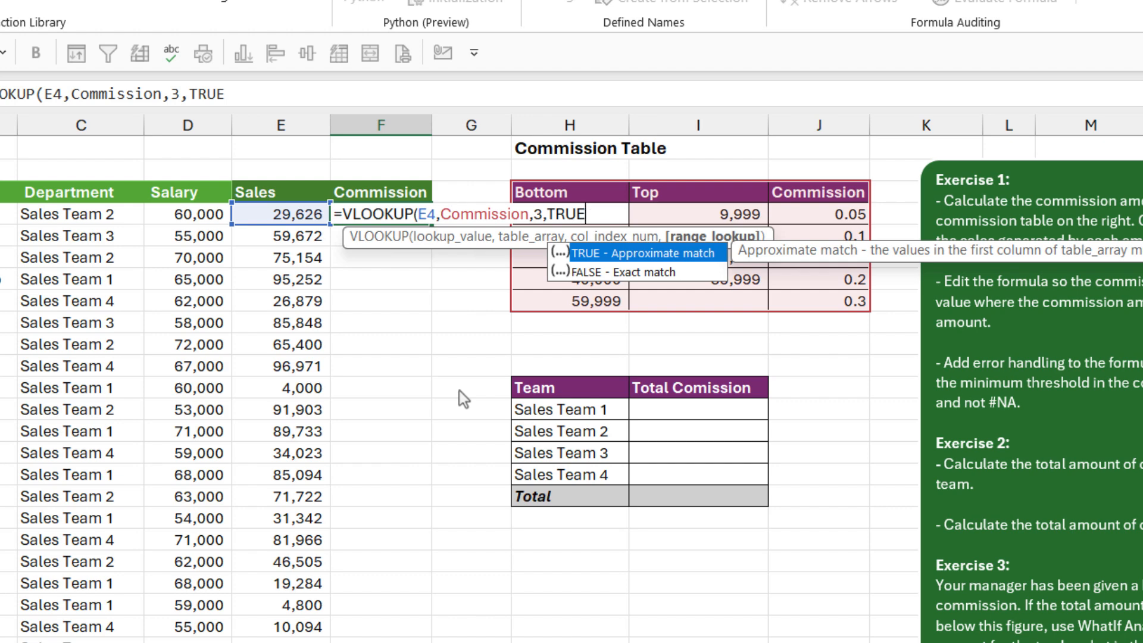
pyautogui.write(')')
pyautogui.press('Return')
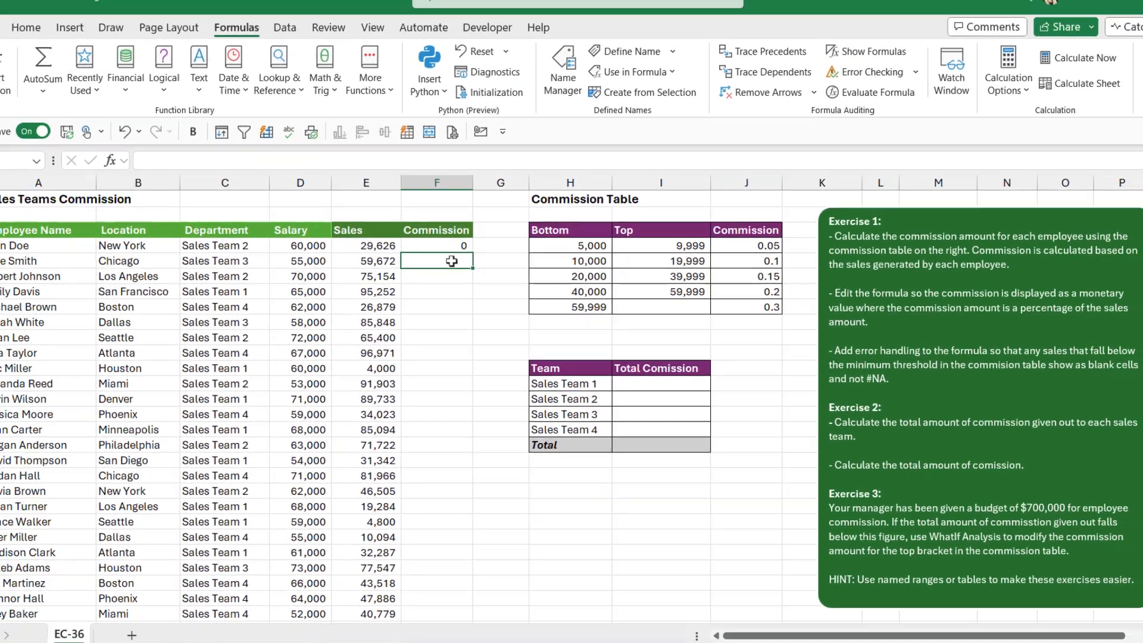
# Fill the F4 lookup formula down the Commission column and apply the General number format to it
pyautogui.click(451, 245)
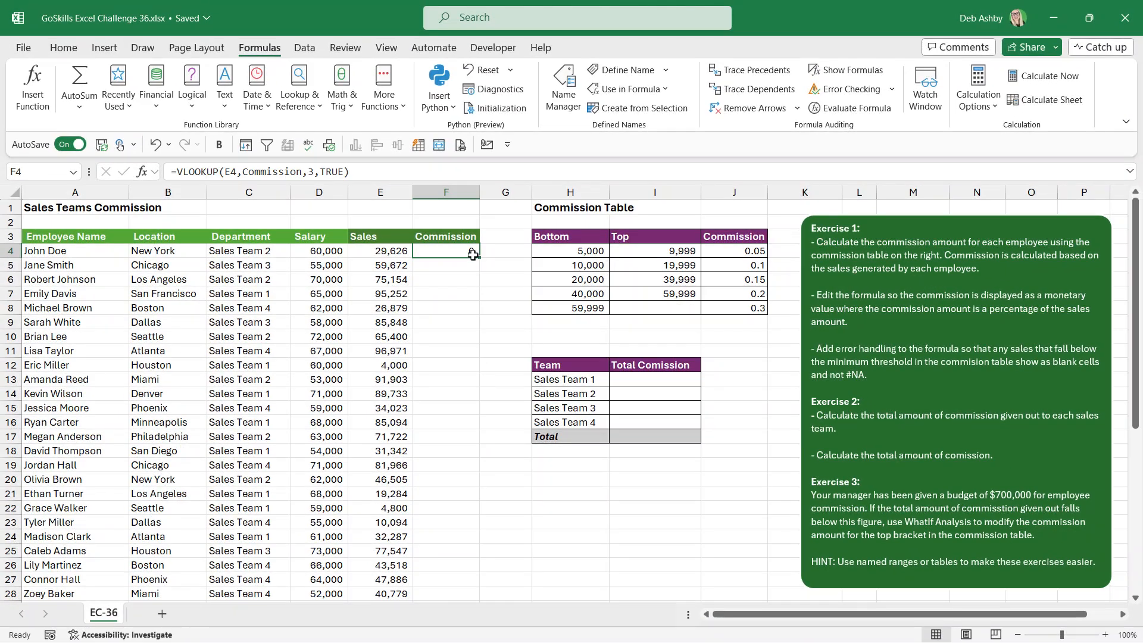
pyautogui.doubleClick(473, 253)
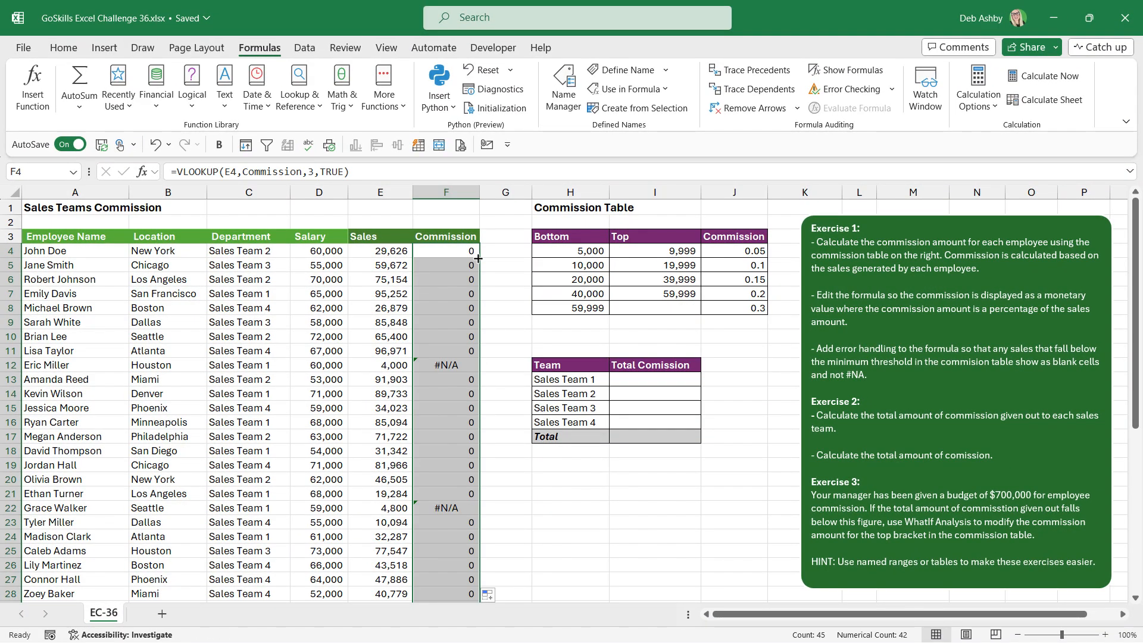
pyautogui.click(71, 53)
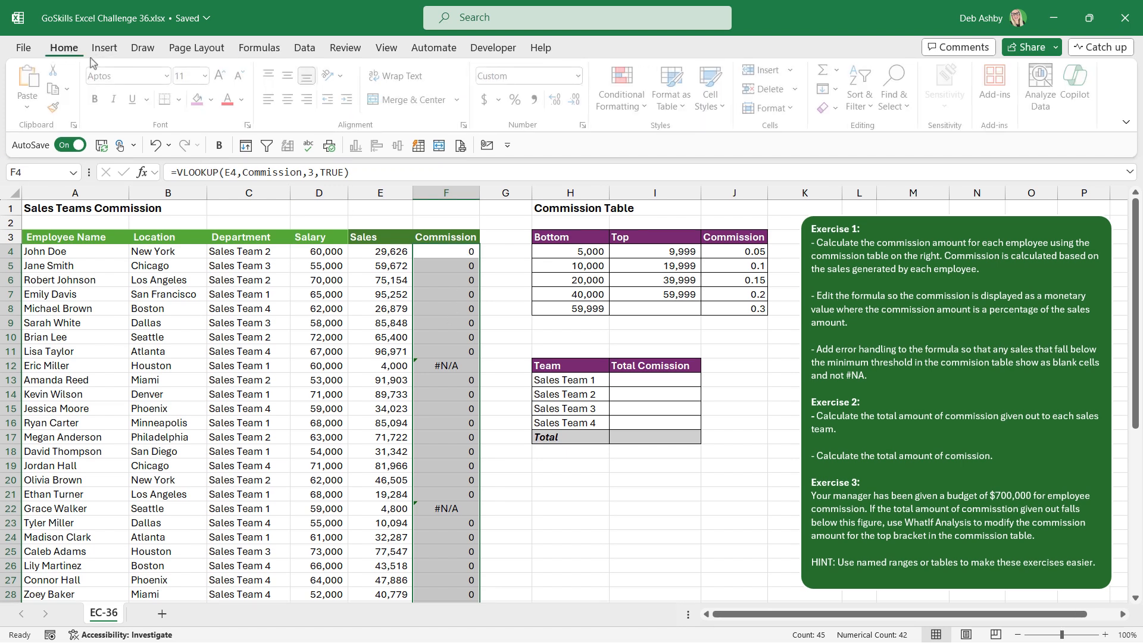
pyautogui.click(578, 77)
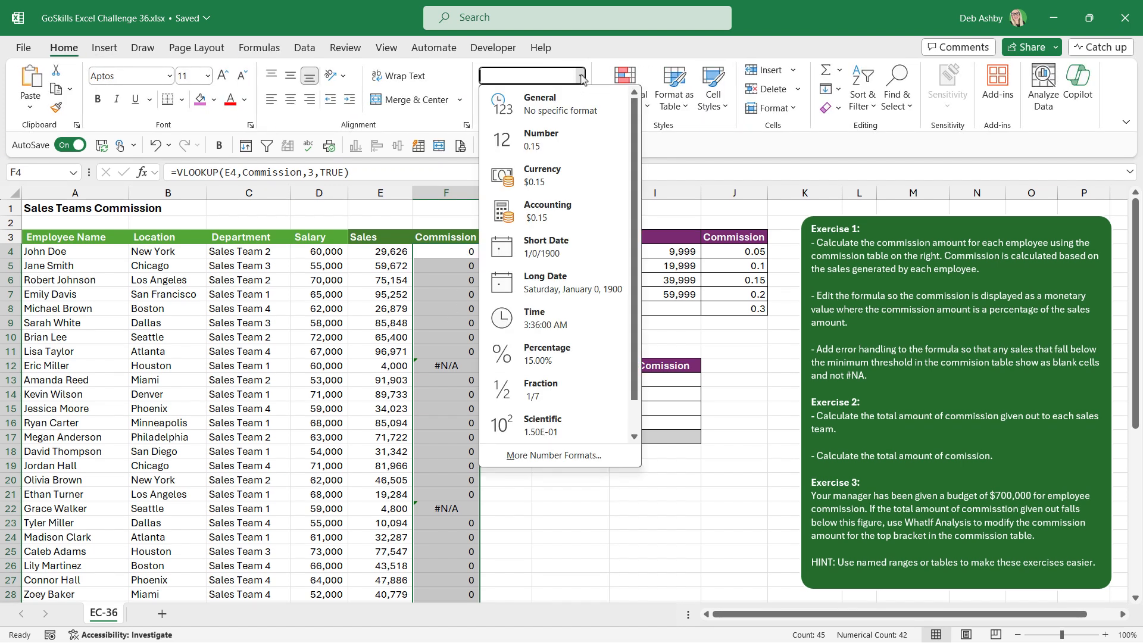
pyautogui.click(564, 105)
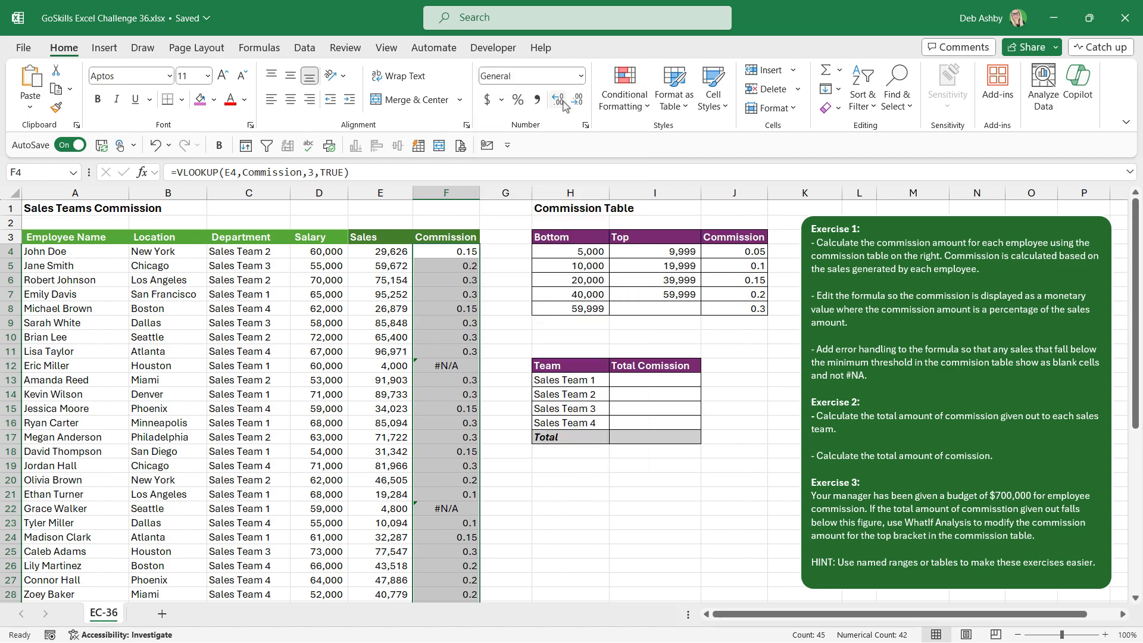
# Check the looked-up rates in column F against the employees' sales and the brackets in the commission table
pyautogui.click(463, 252)
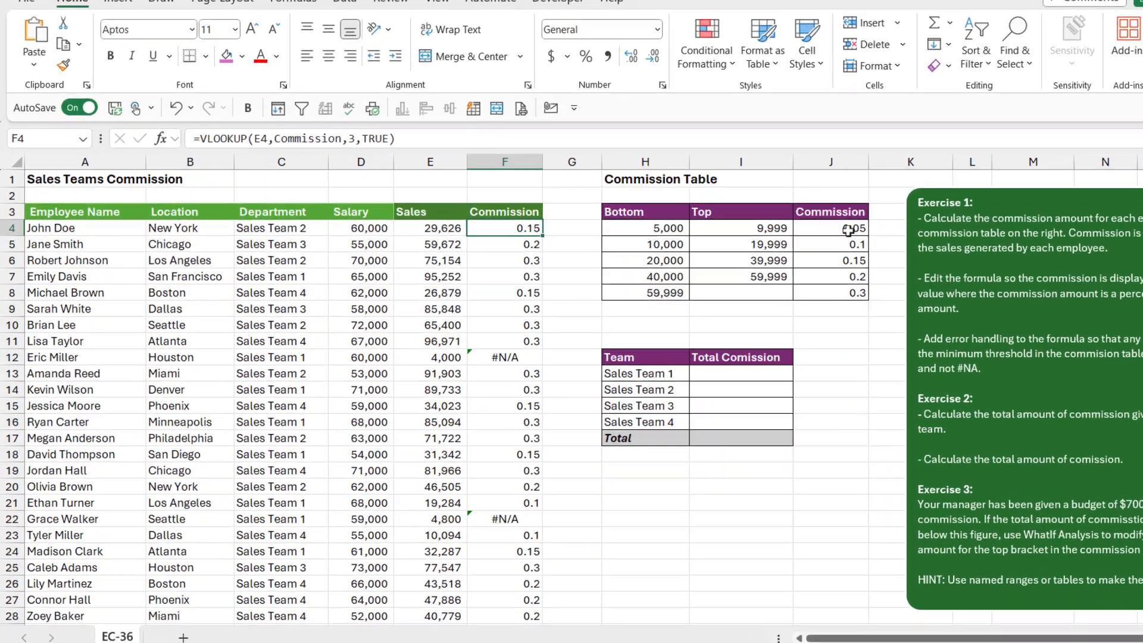
pyautogui.click(736, 251)
pyautogui.click(533, 213)
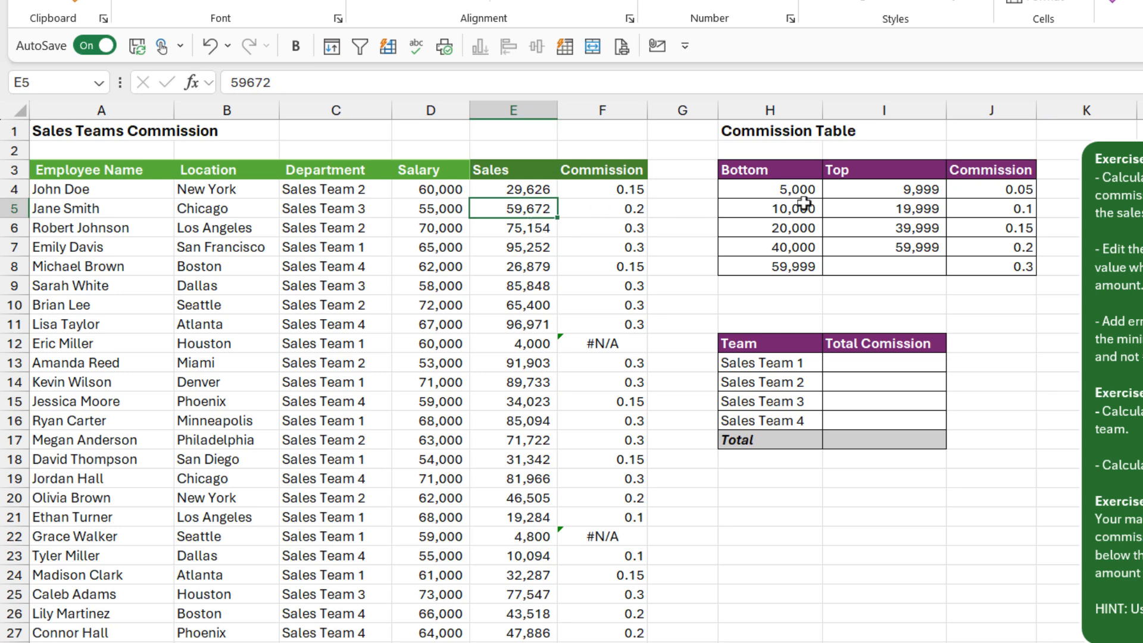
pyautogui.click(505, 231)
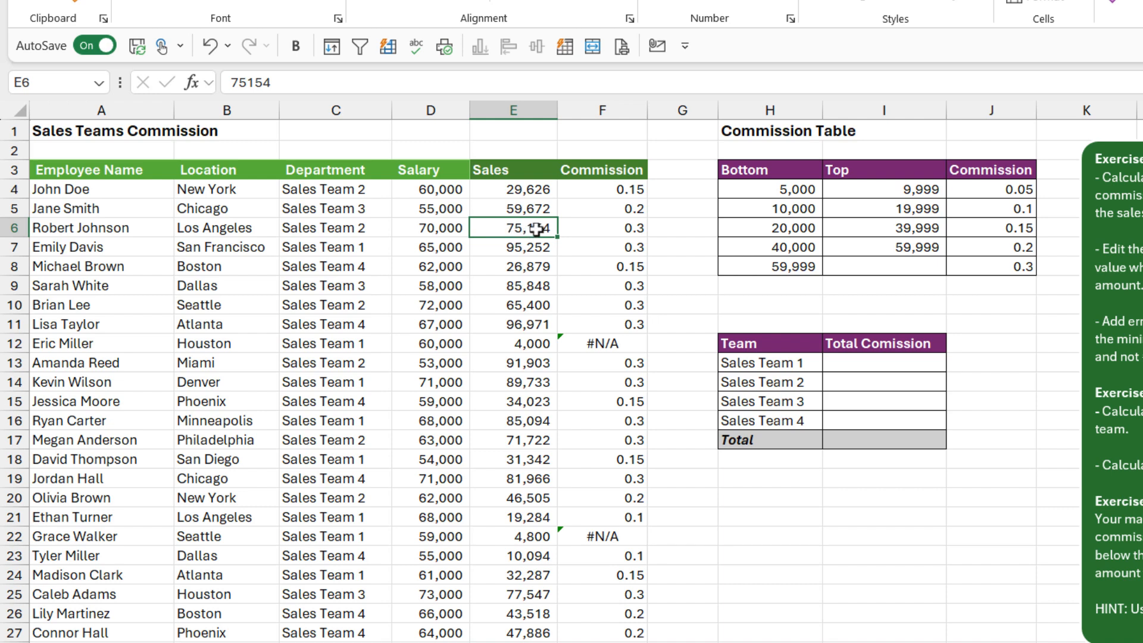
pyautogui.click(759, 265)
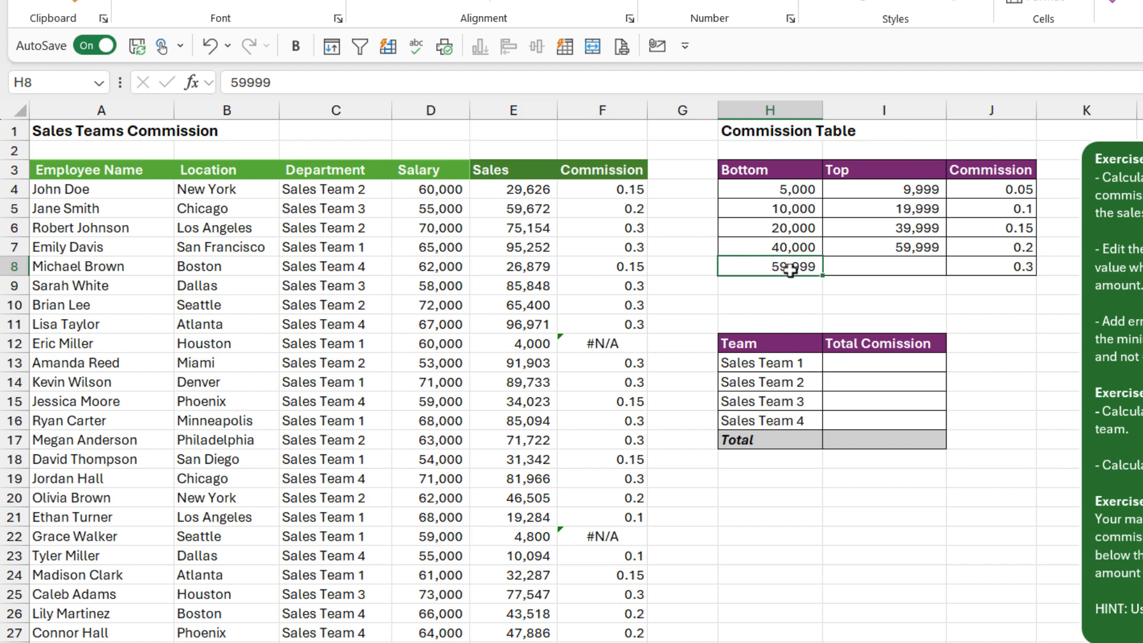
pyautogui.click(1009, 266)
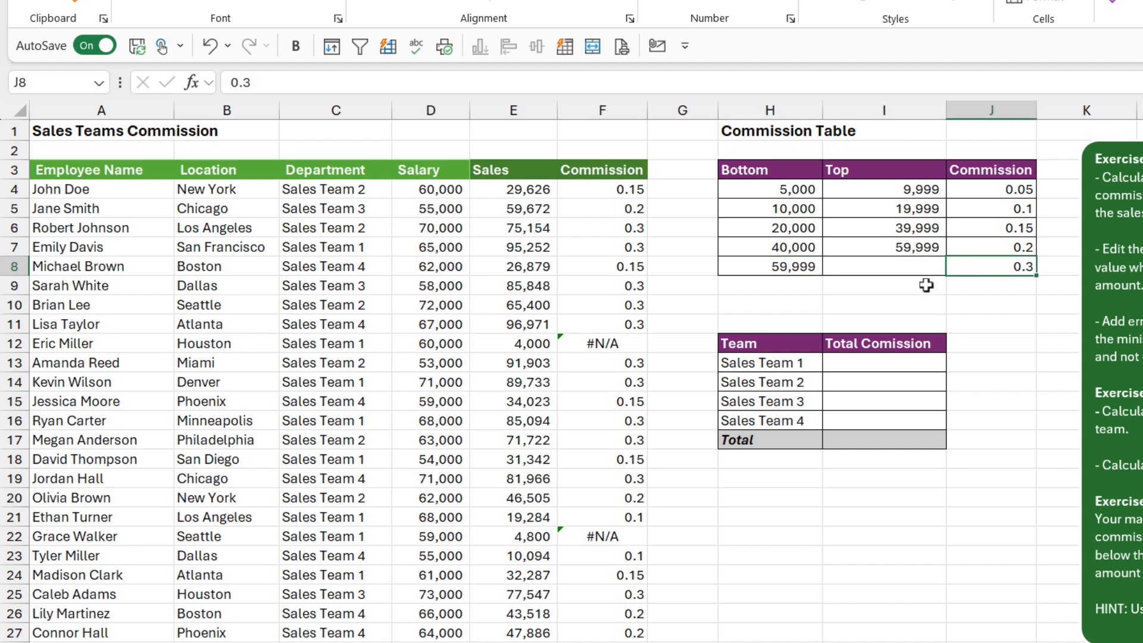
pyautogui.click(610, 230)
# Change the F4 formula to =VLOOKUP(E4,Commission,3,TRUE)*E4 and fill it down the Commission column
pyautogui.click(609, 195)
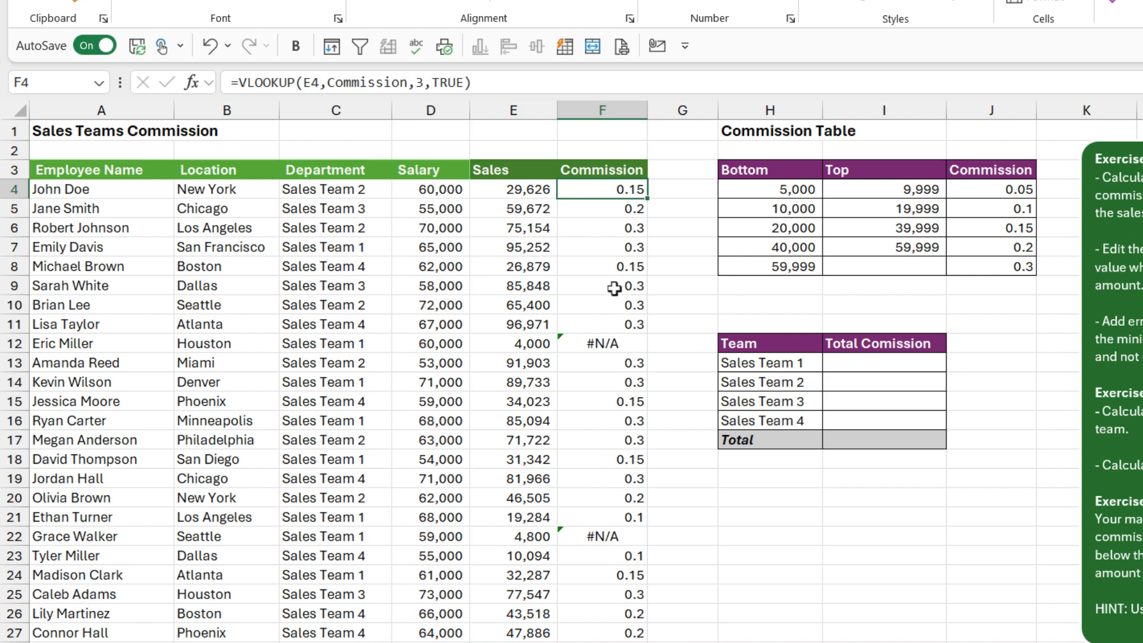
pyautogui.click(495, 82)
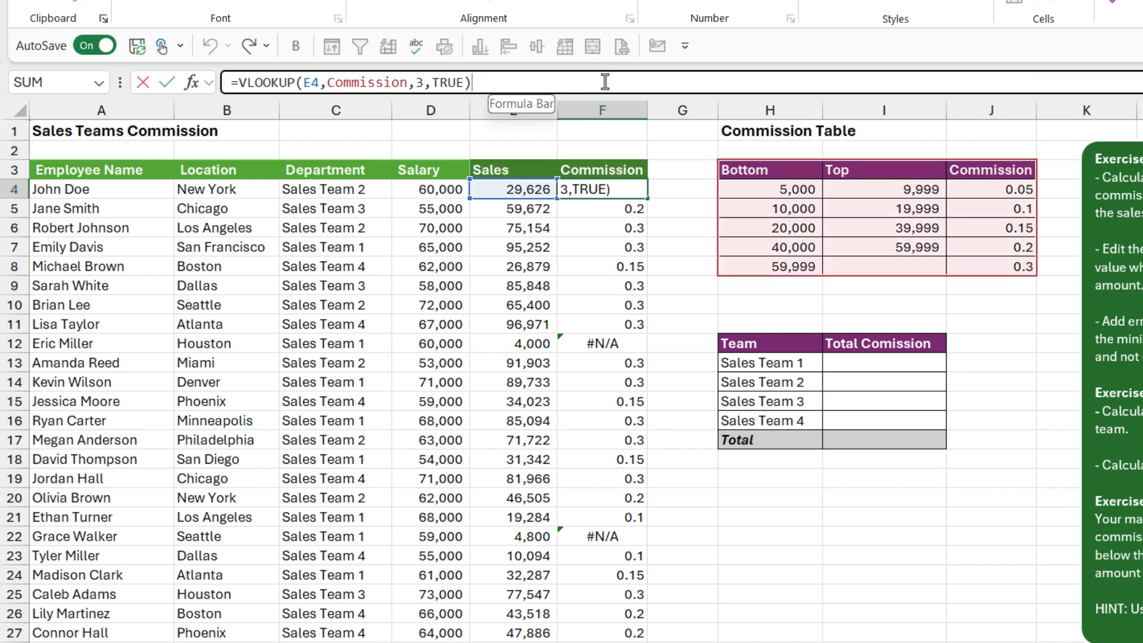
pyautogui.write('*')
pyautogui.click(512, 190)
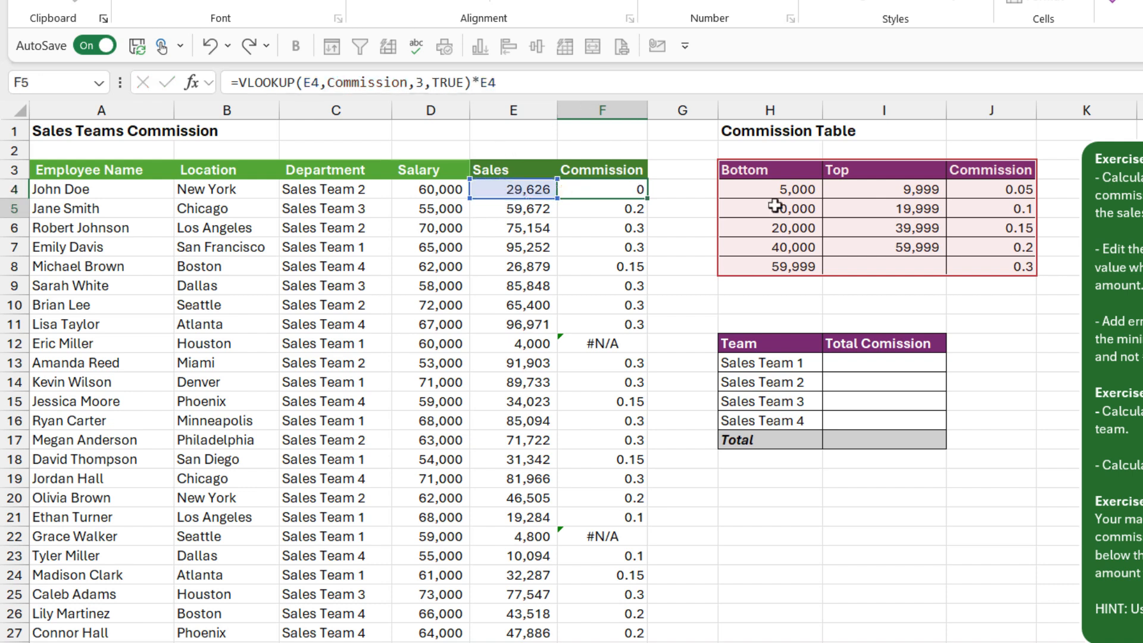
pyautogui.press('Return')
pyautogui.click(622, 191)
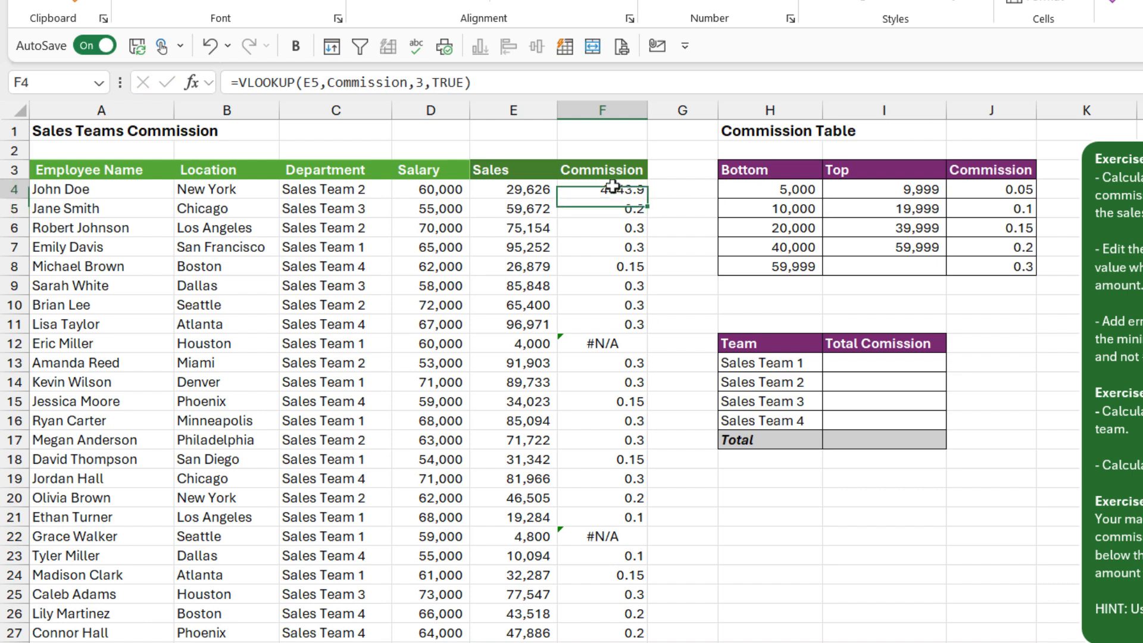
pyautogui.doubleClick(648, 199)
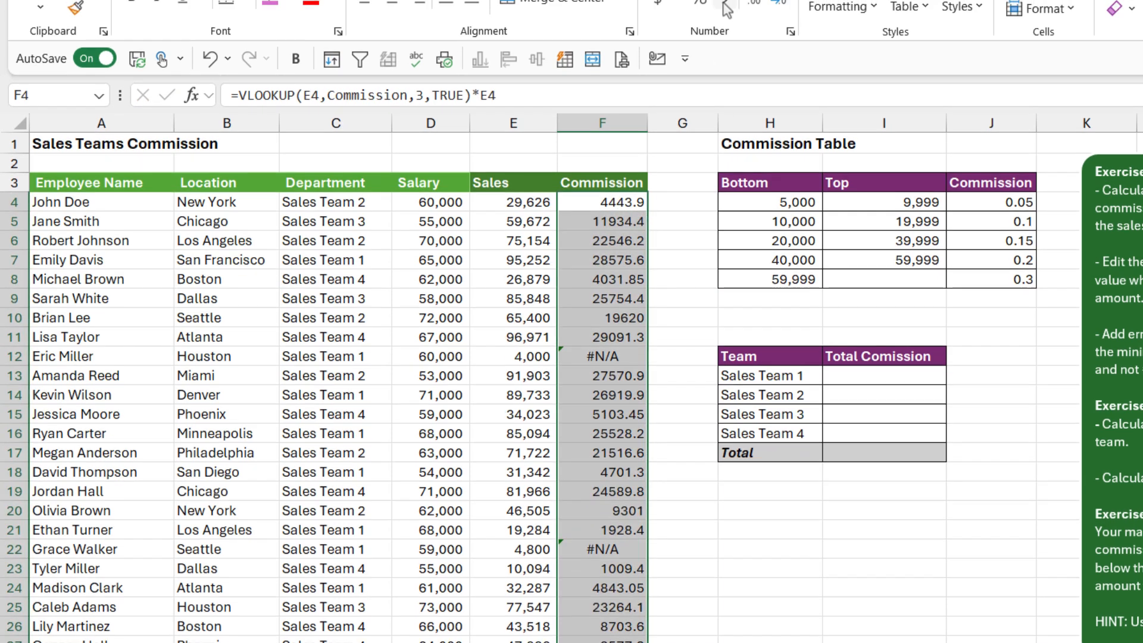
# Format the commission amounts in column F with thousands separators and no decimal places
pyautogui.click(725, 88)
pyautogui.click(777, 104)
pyautogui.click(783, 102)
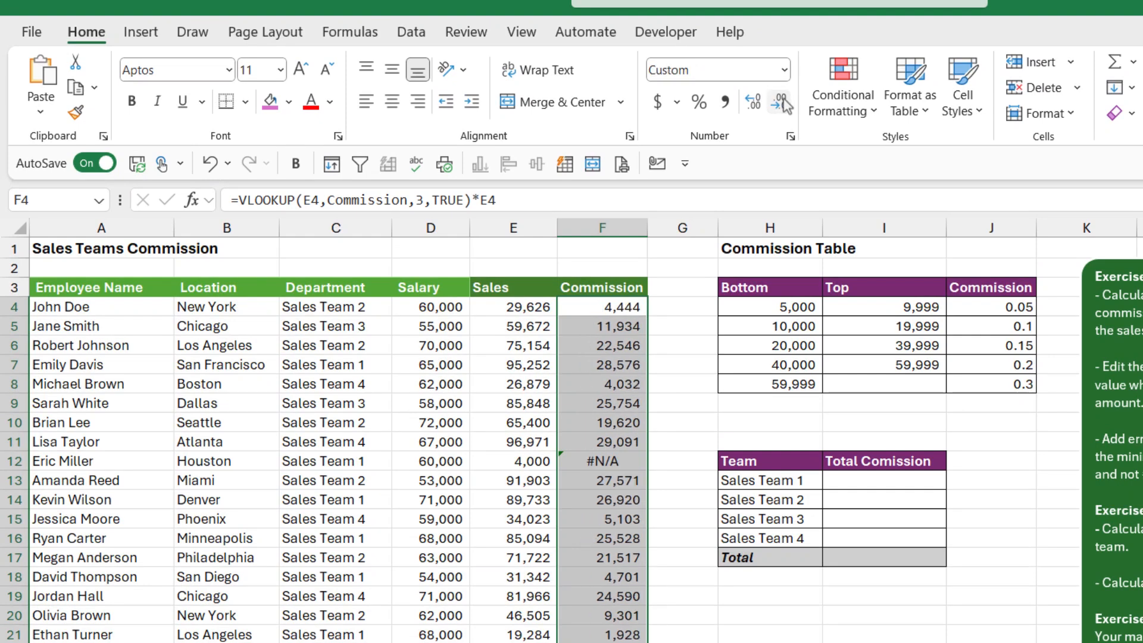
pyautogui.click(601, 345)
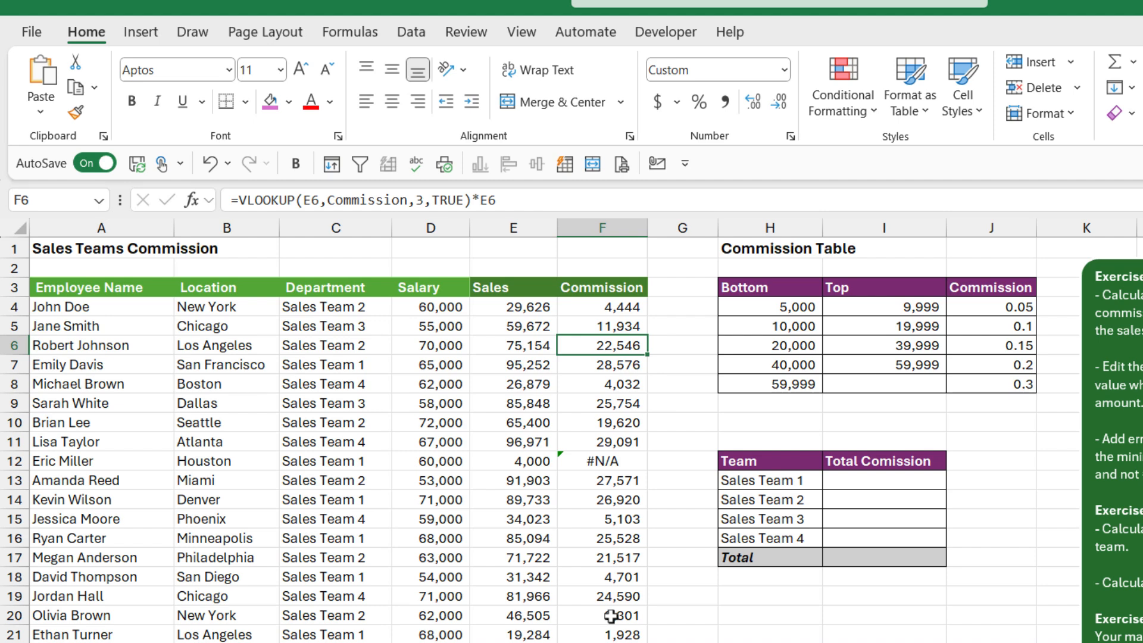
# Examine the sales and commission cells E12:F12 against the commission table thresholds, and compare with the formula in F4
pyautogui.click(515, 463)
pyautogui.moveTo(516, 463); pyautogui.dragTo(603, 464)
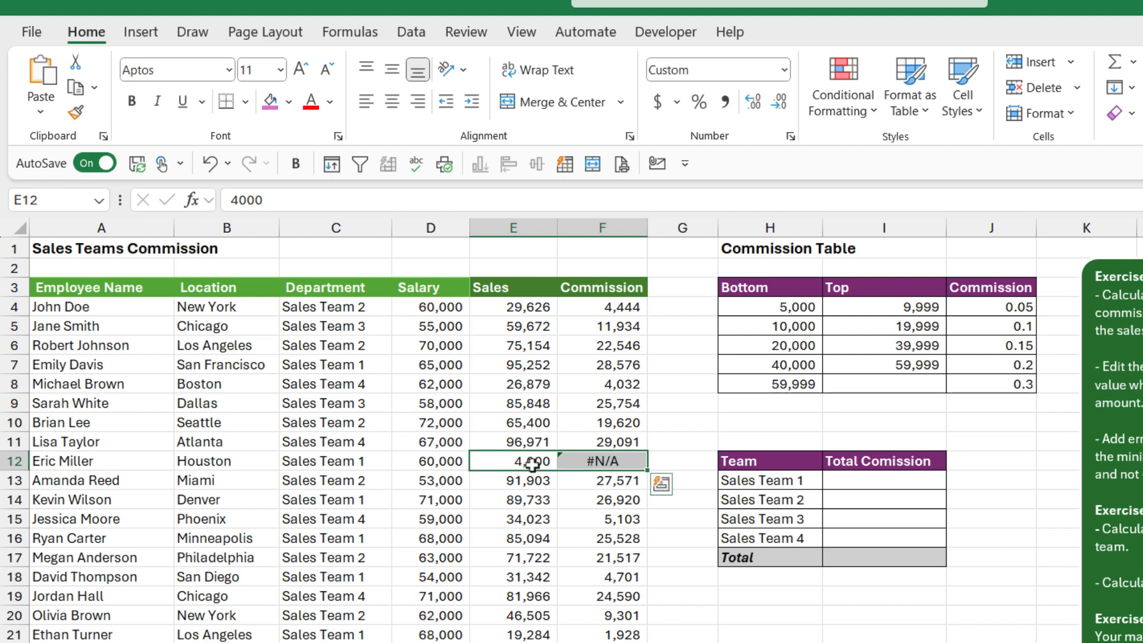
pyautogui.moveTo(738, 308); pyautogui.dragTo(987, 384)
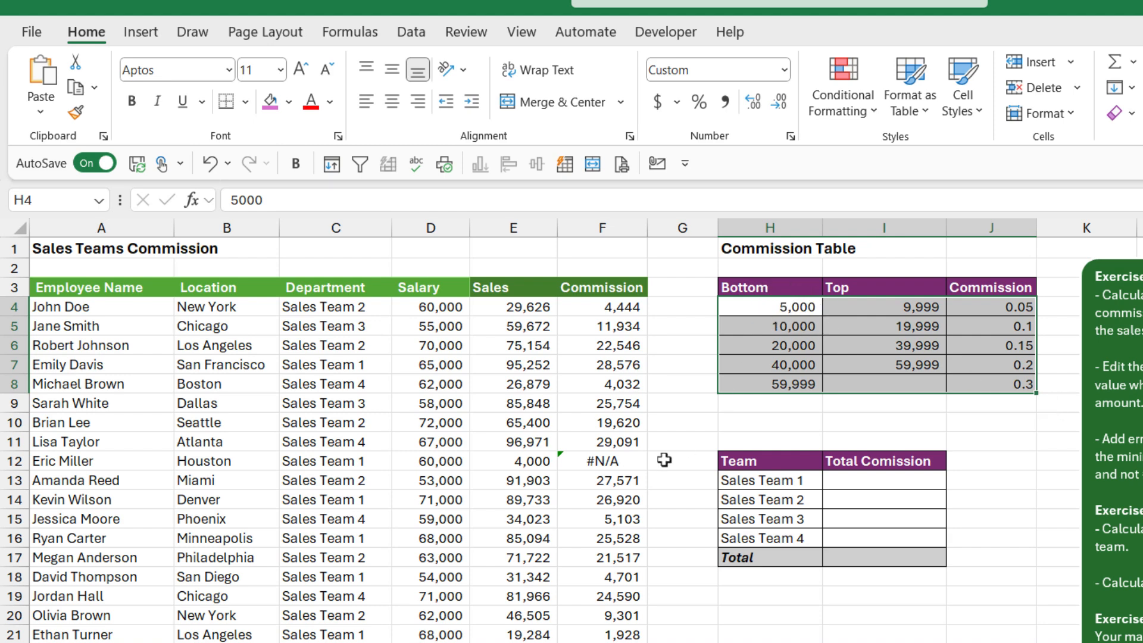
pyautogui.click(606, 464)
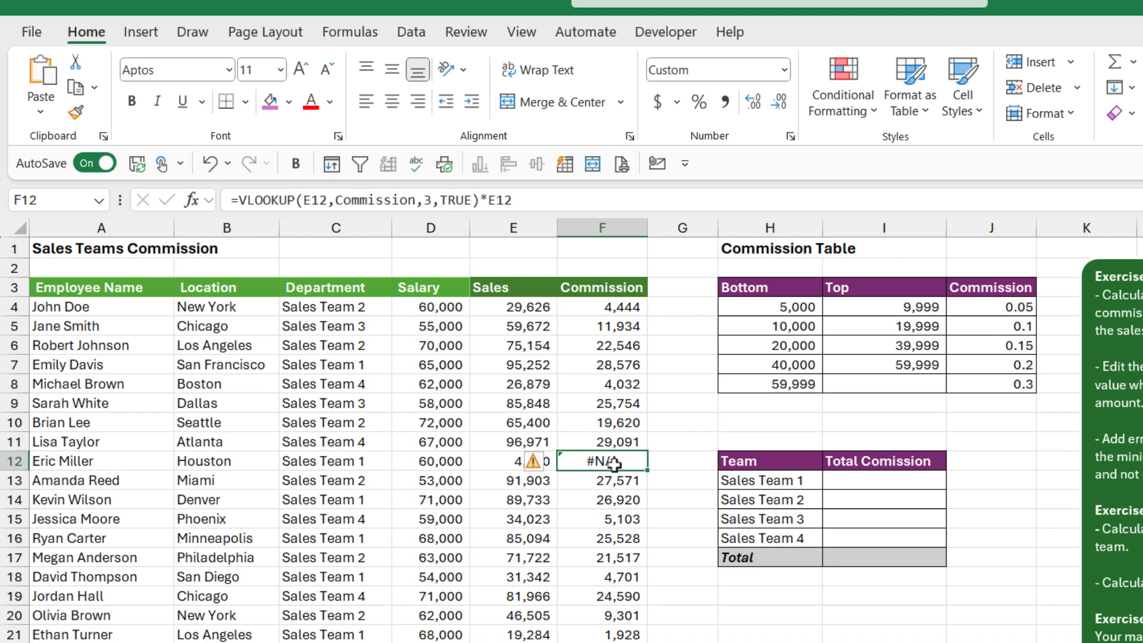
pyautogui.click(604, 307)
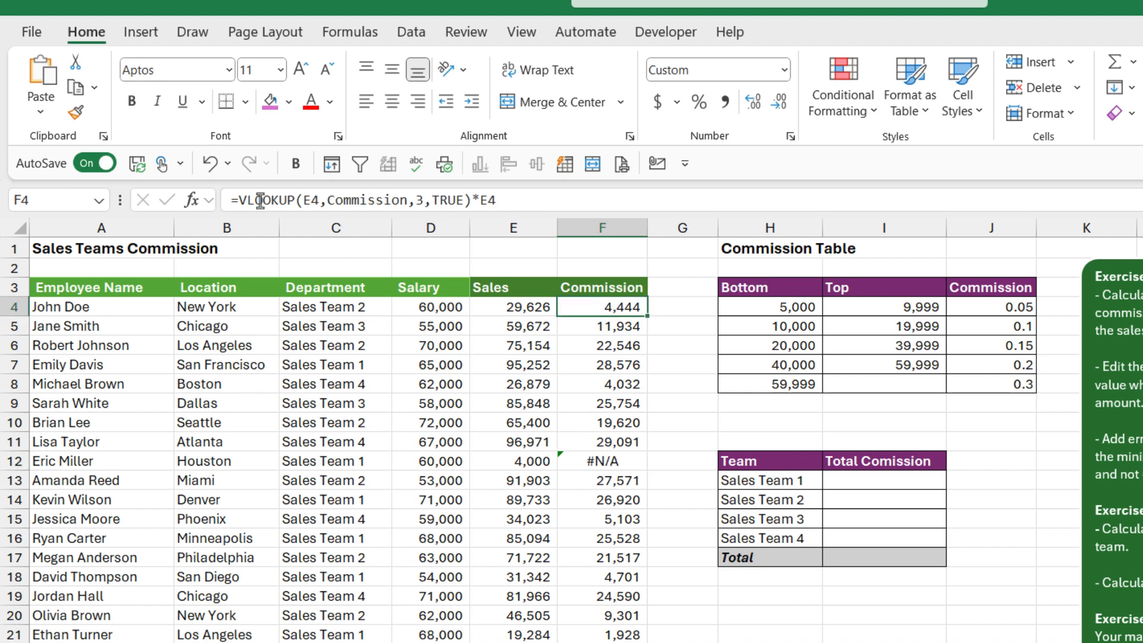
# Wrap the F4 commission formula in IFNA with an empty-text fallback: =IFNA(VLOOKUP(E4,Commission,3,TRUE)*E4,"")
pyautogui.click(236, 200)
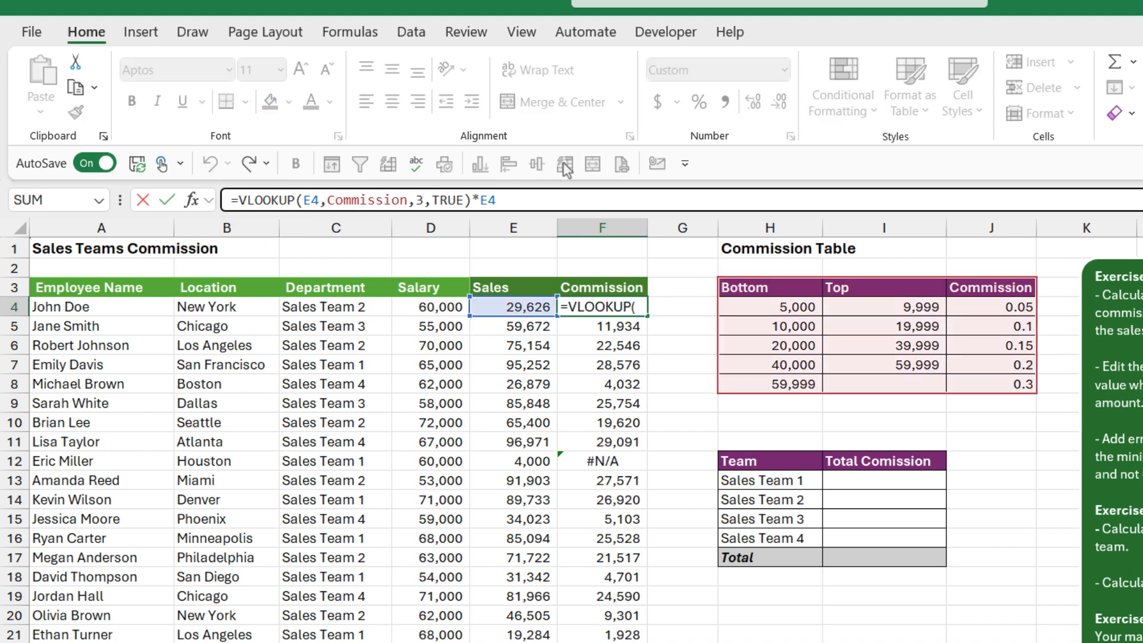
pyautogui.write('IFNA')
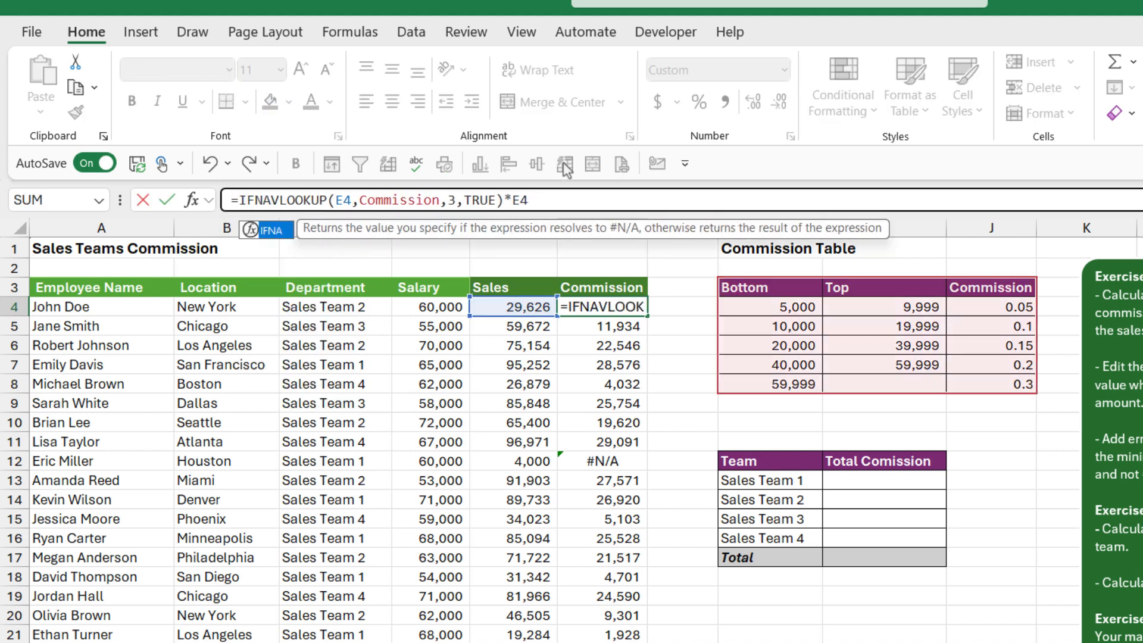
pyautogui.write('(')
pyautogui.click(290, 231)
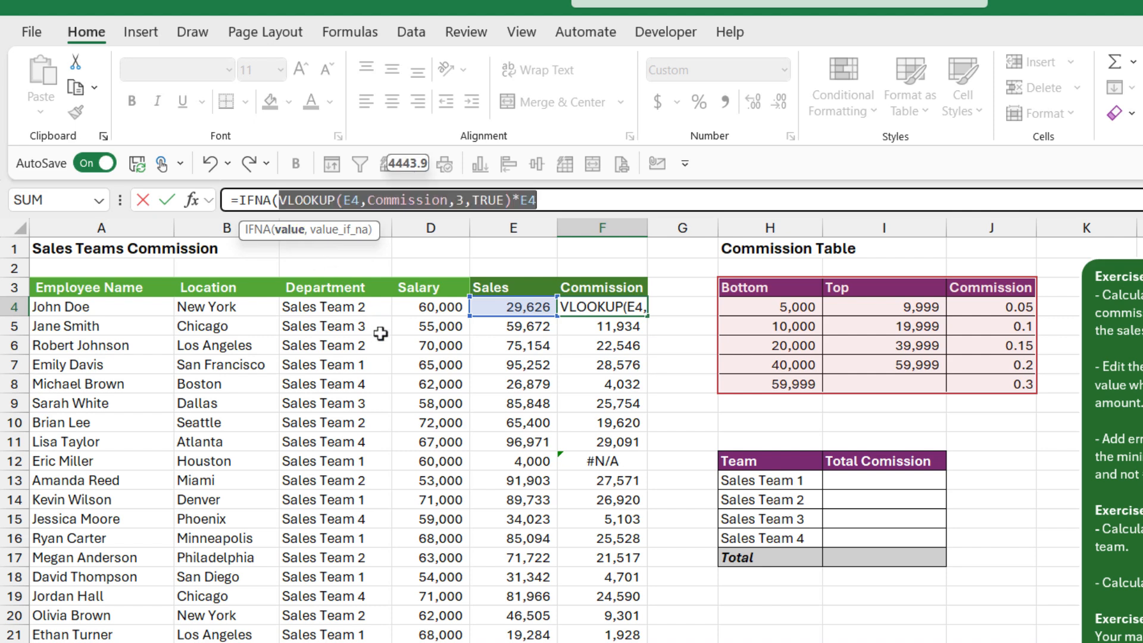
pyautogui.click(546, 200)
pyautogui.write(',')
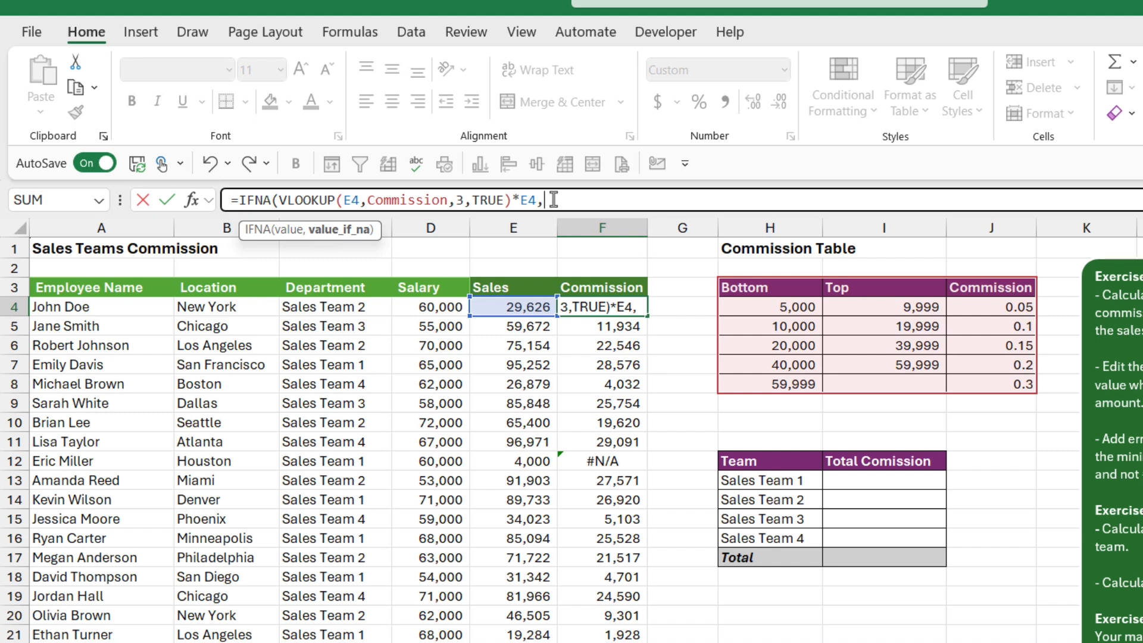
pyautogui.write('""')
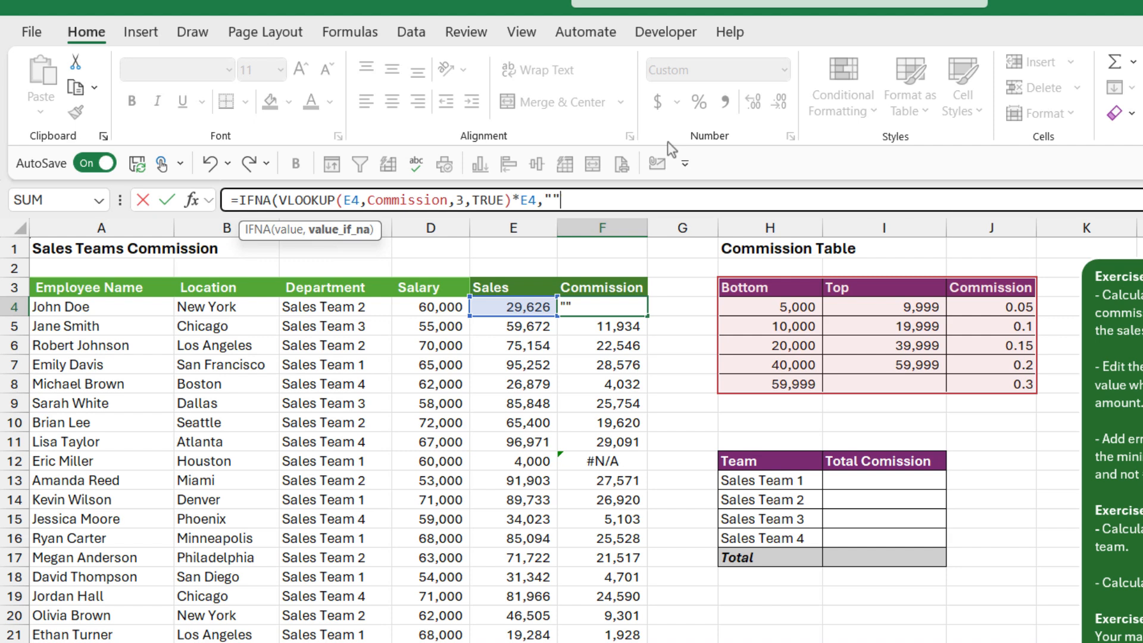
pyautogui.write(')')
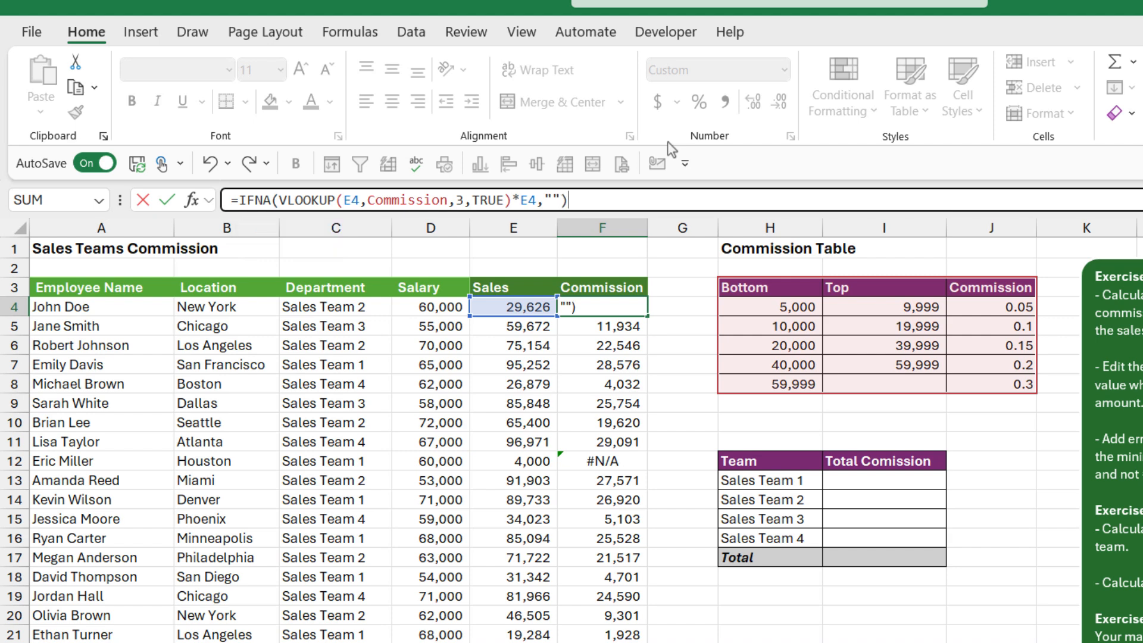
pyautogui.press('Return')
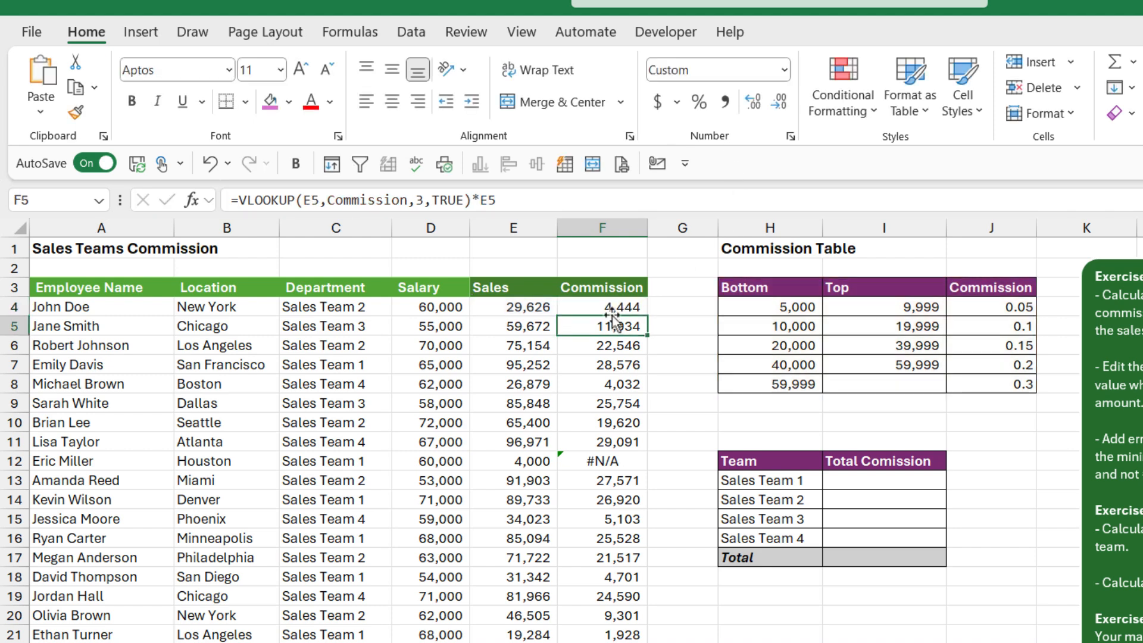
# Fill the IFNA formula from F4 down the Commission column and check the below-threshold employee's cell F12
pyautogui.click(614, 308)
pyautogui.doubleClick(648, 319)
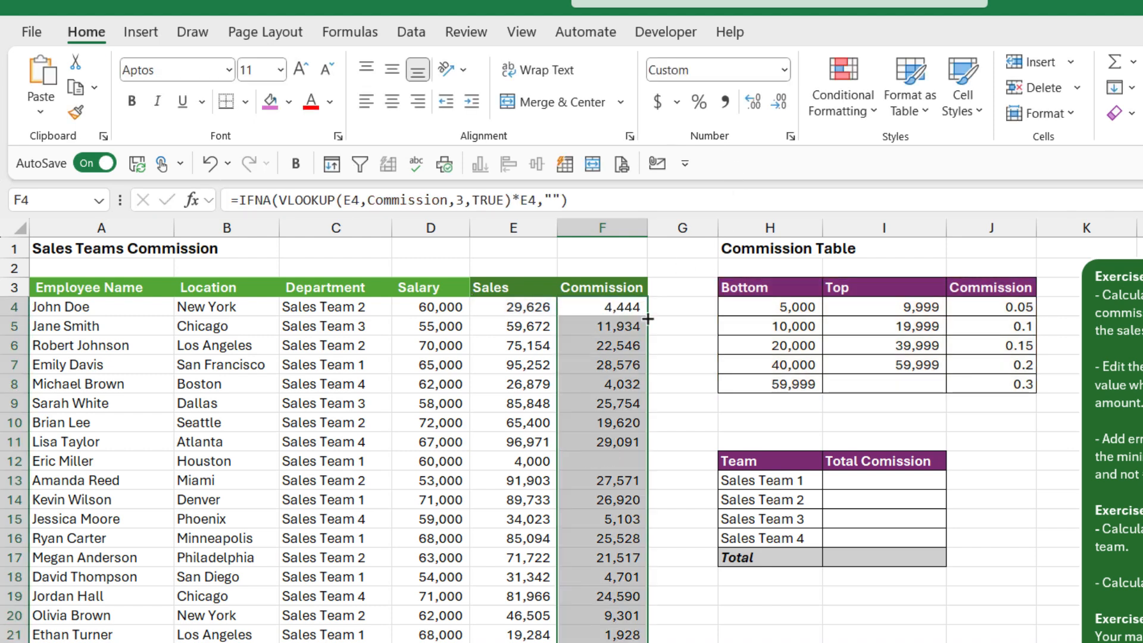
pyautogui.click(609, 467)
pyautogui.click(606, 642)
pyautogui.click(603, 461)
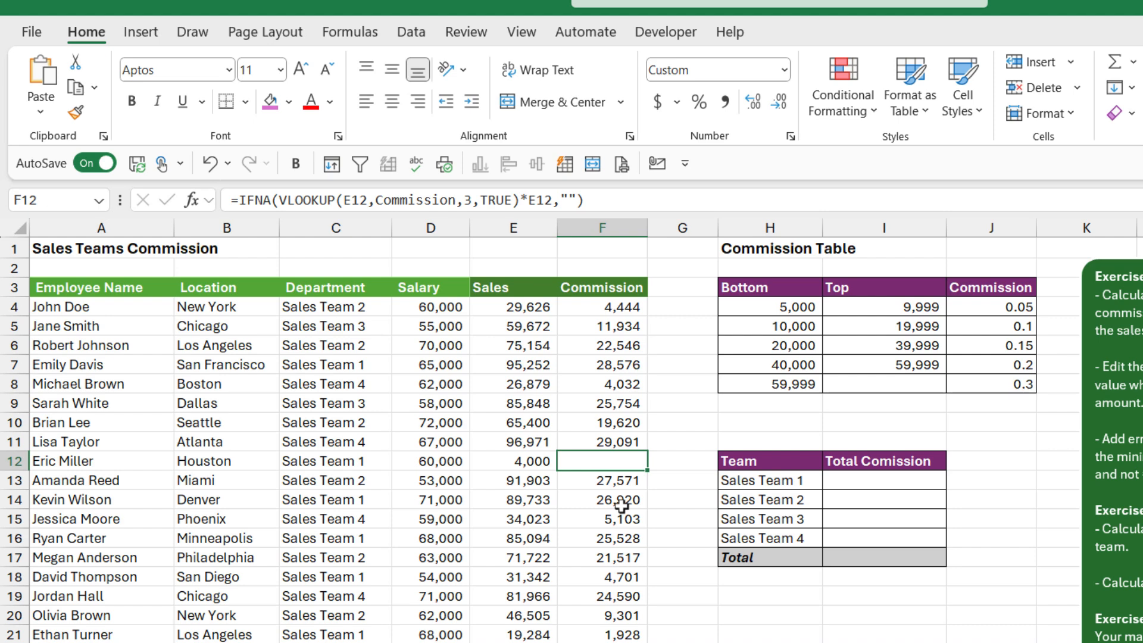
# Start a SUMIFS formula in I13 for Sales Team 1 with the absolute sum range $F$4:$F$48
pyautogui.click(862, 485)
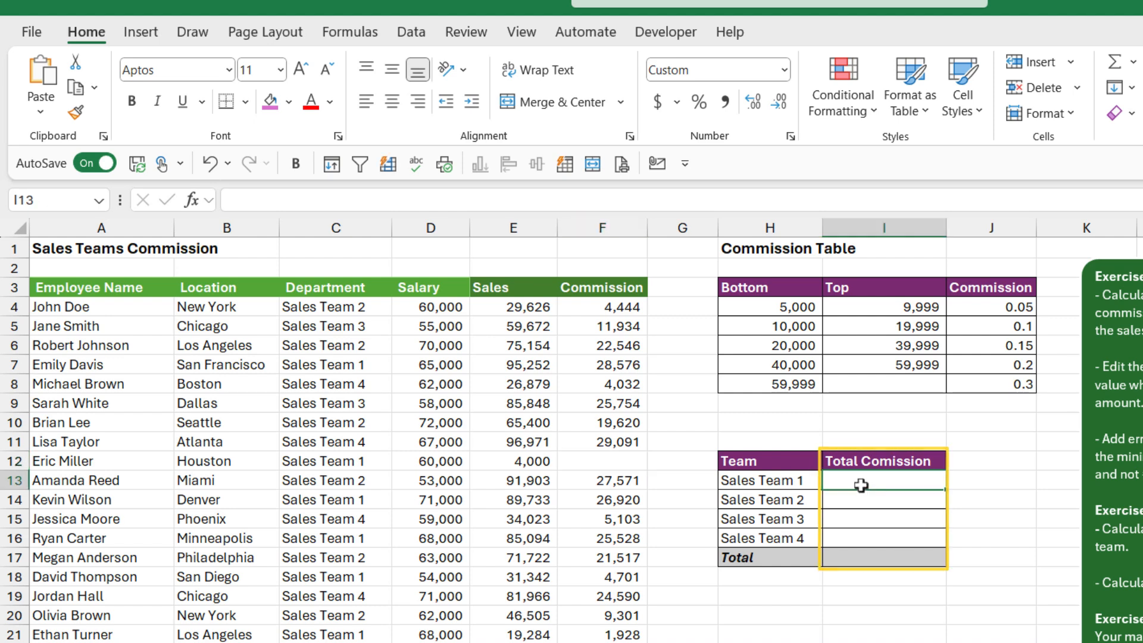
pyautogui.moveTo(763, 483); pyautogui.dragTo(763, 539)
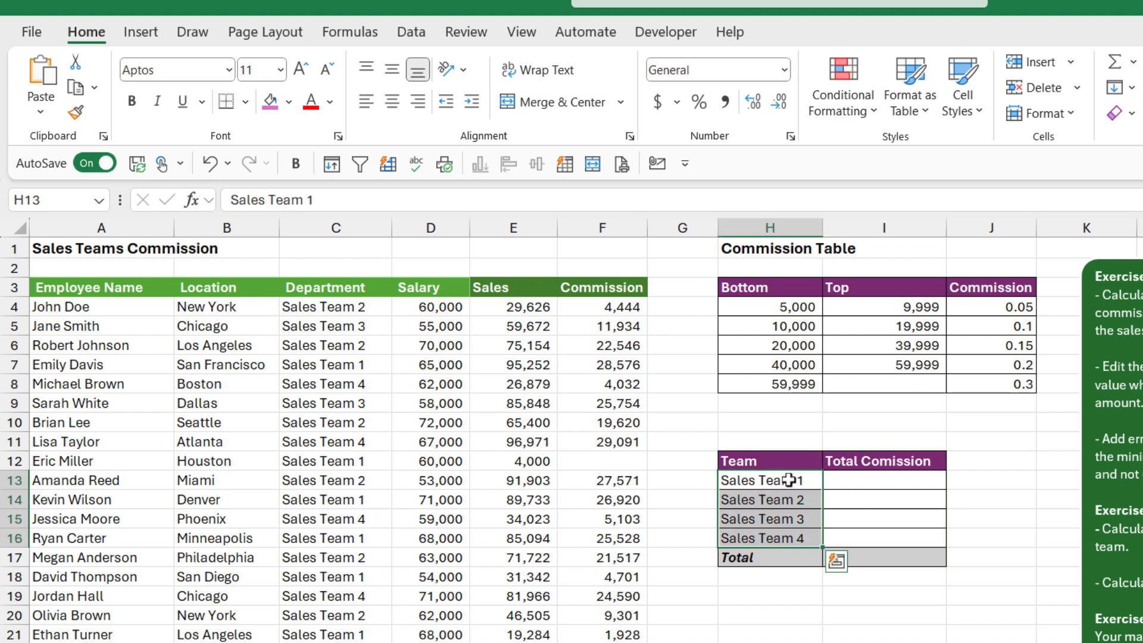
pyautogui.click(888, 481)
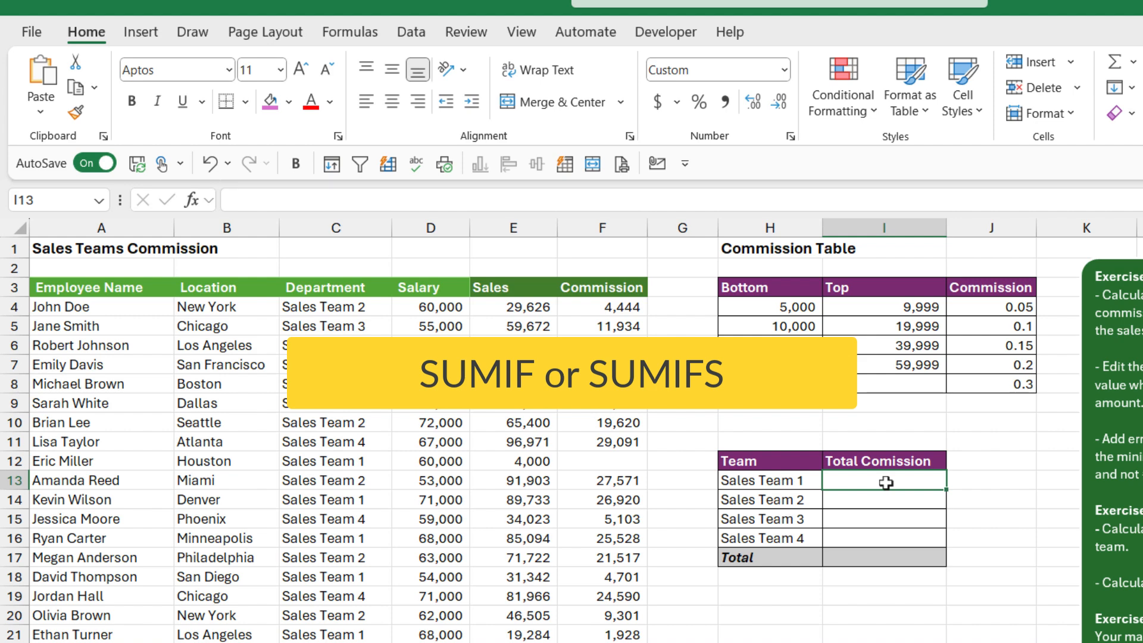
pyautogui.write('=SUMIFS')
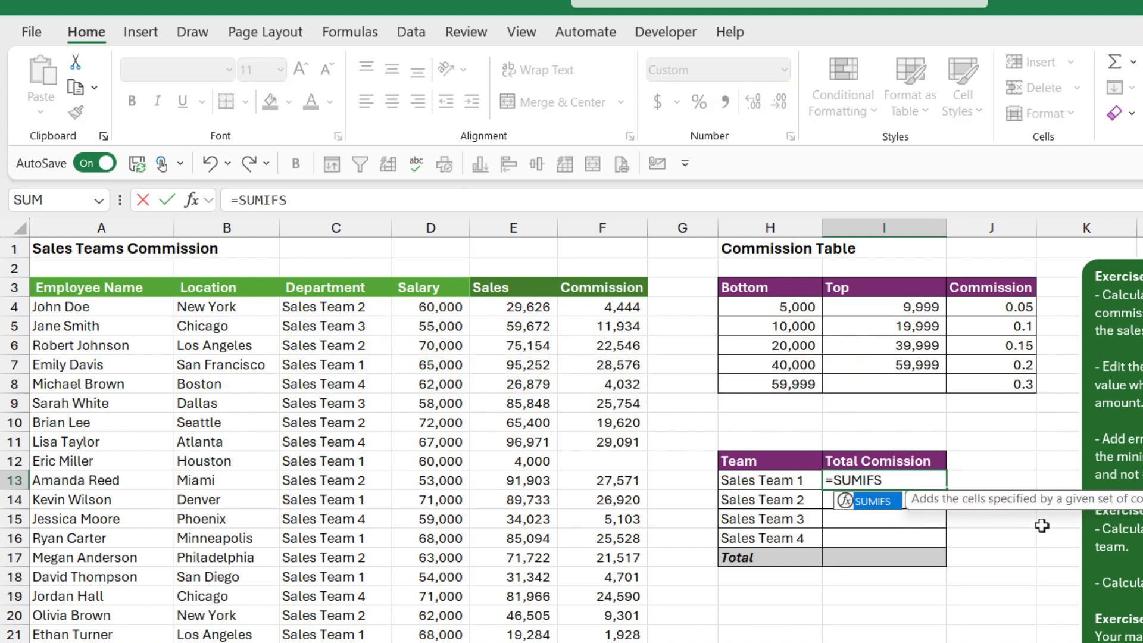
pyautogui.write('(')
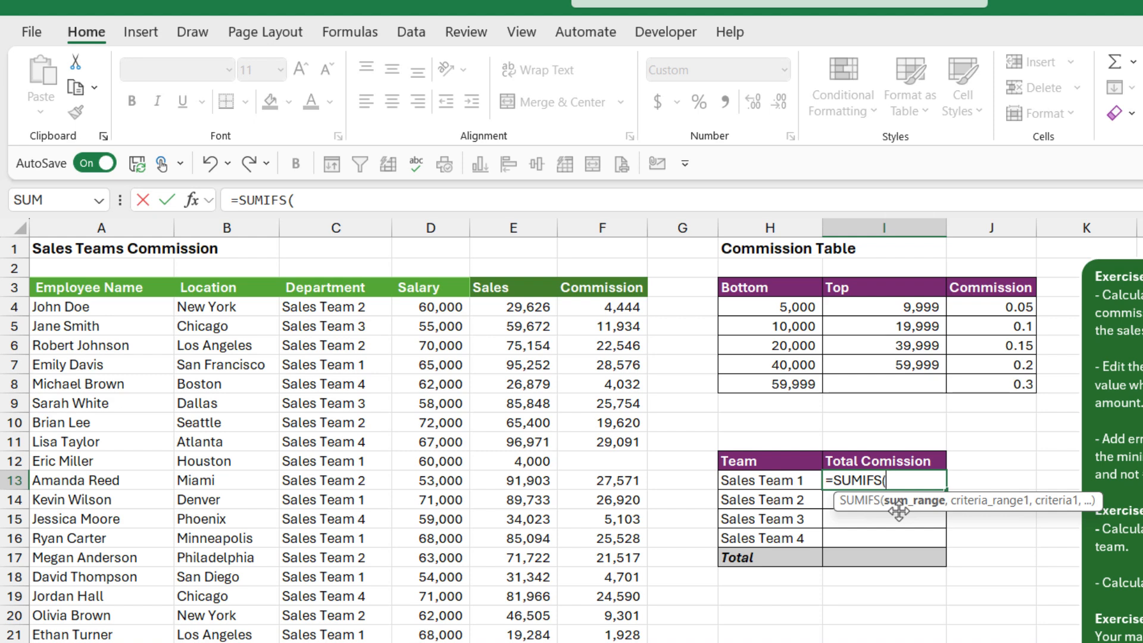
pyautogui.click(602, 306)
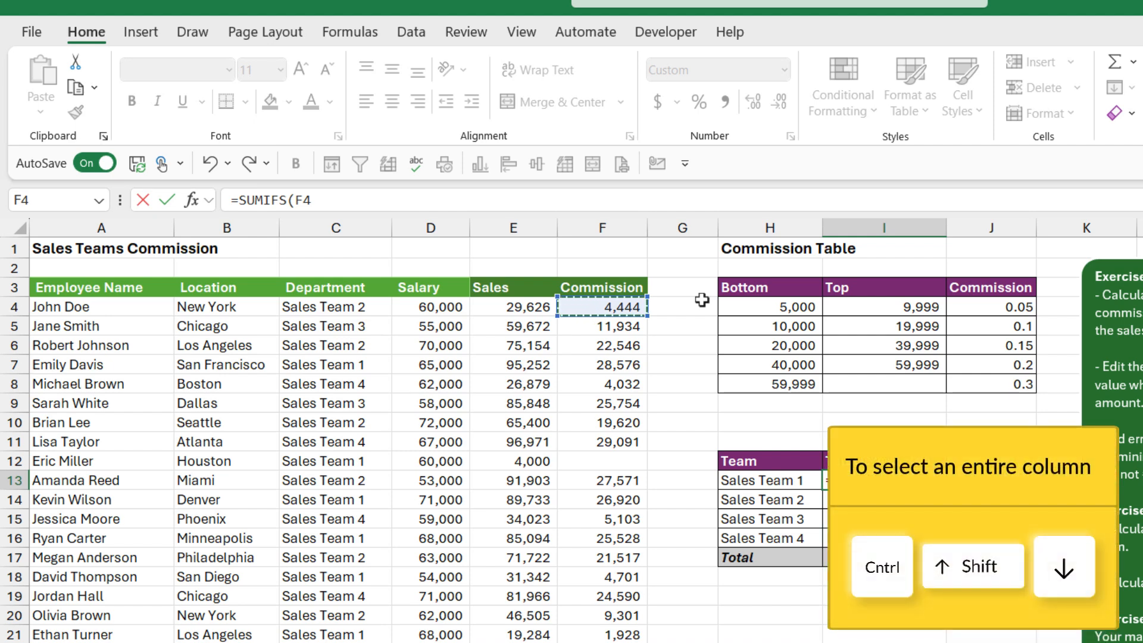
pyautogui.hotkey('ctrl', 'shift', 'Down')
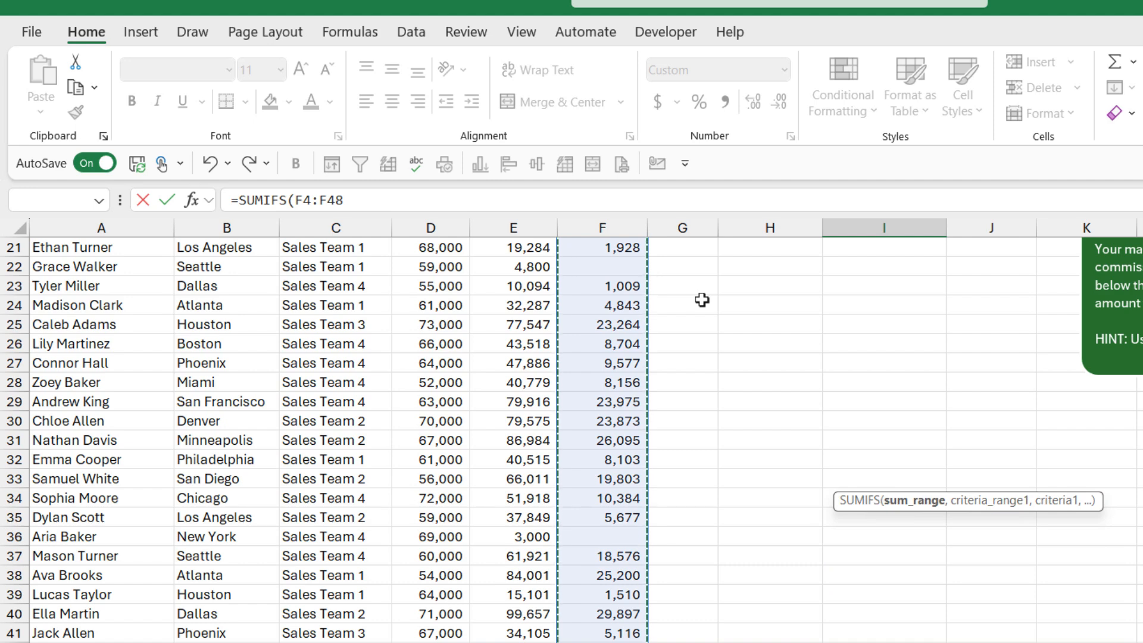
pyautogui.press('F4')
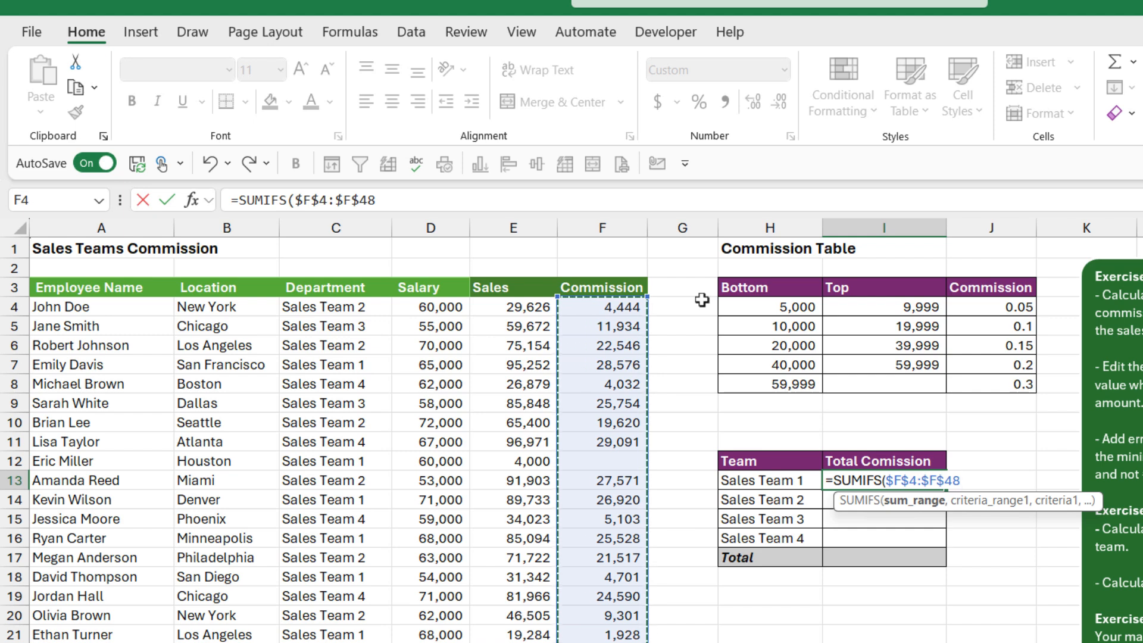
pyautogui.write(',')
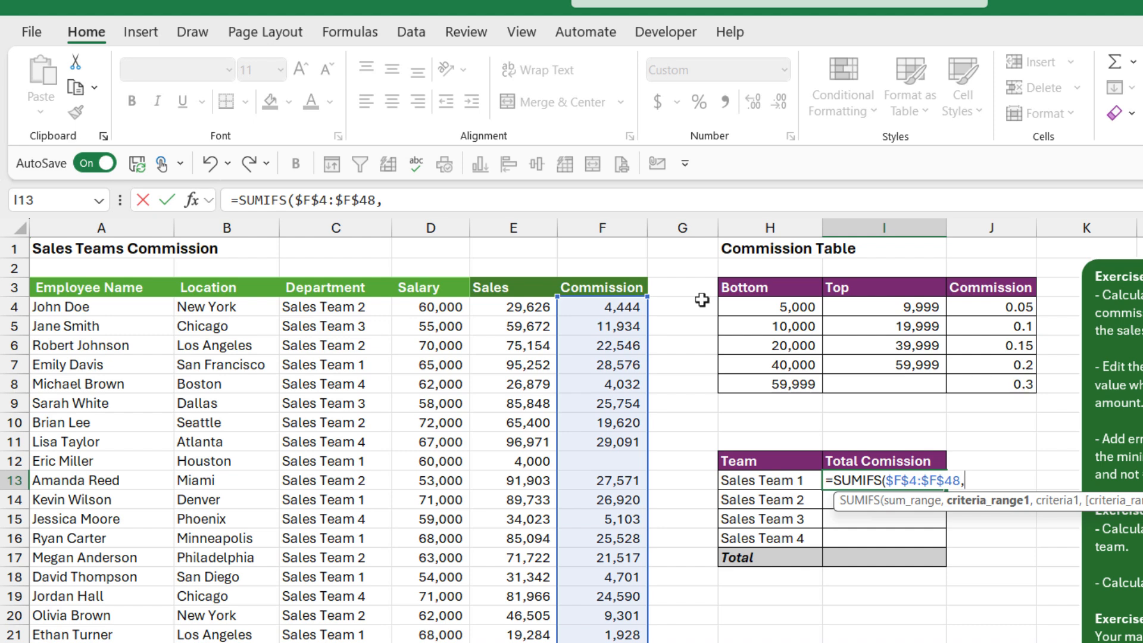
# Complete the I13 SUMIFS formula with criteria range $C$4:$C$48 and the team name in H13 as criterion
pyautogui.click(345, 305)
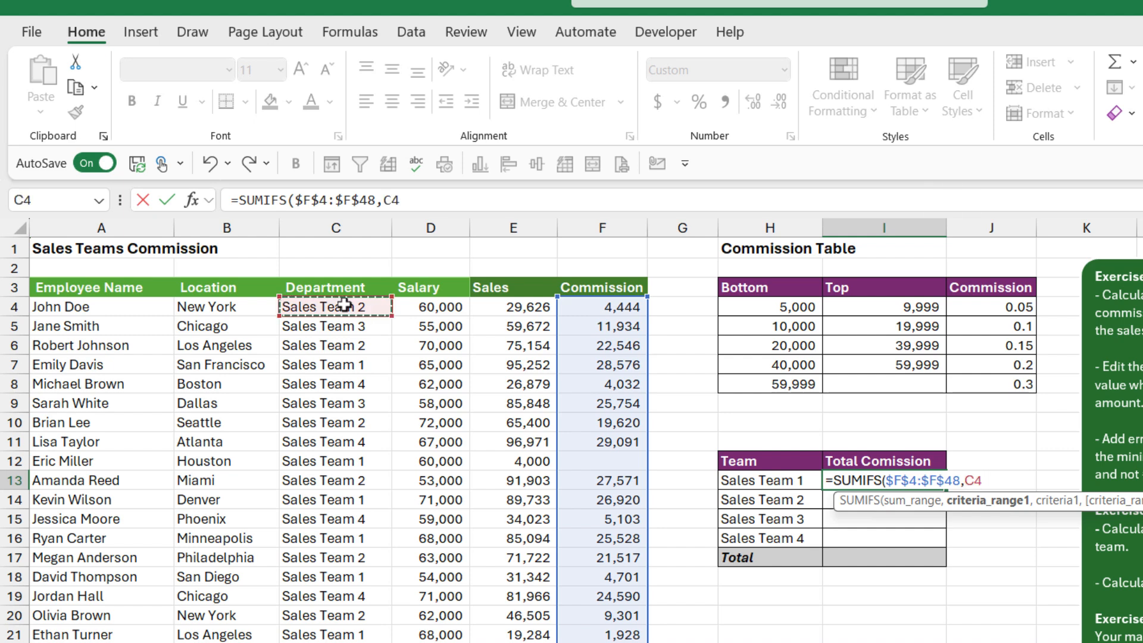
pyautogui.hotkey('ctrl', 'shift', 'Down')
pyautogui.press('F4')
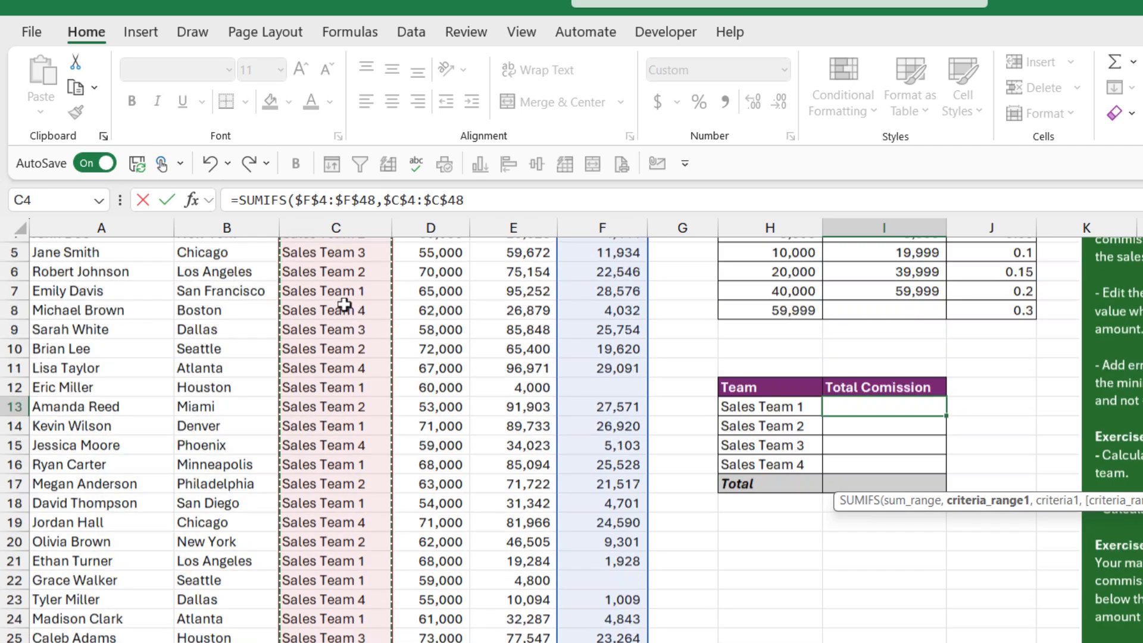
pyautogui.write(',')
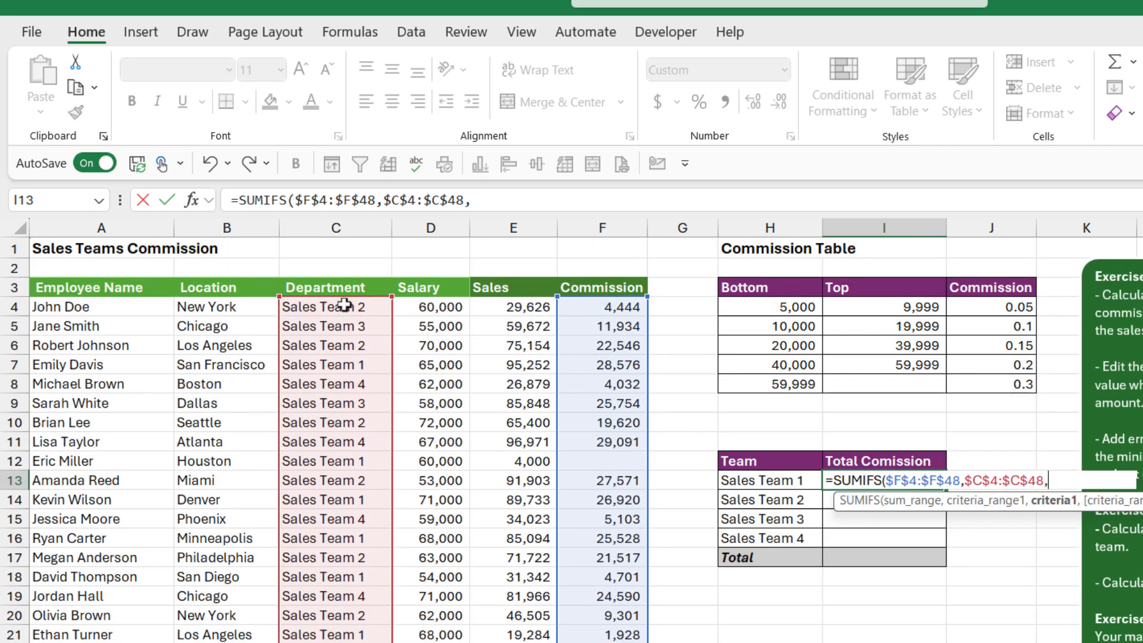
pyautogui.click(766, 483)
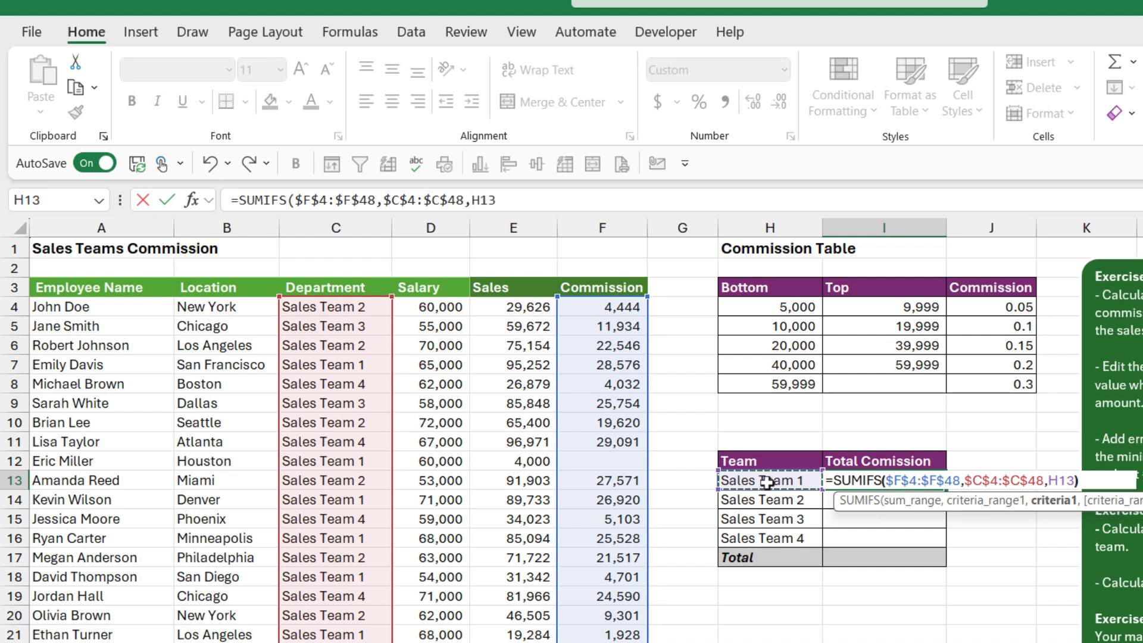
pyautogui.write(')')
pyautogui.press('Return')
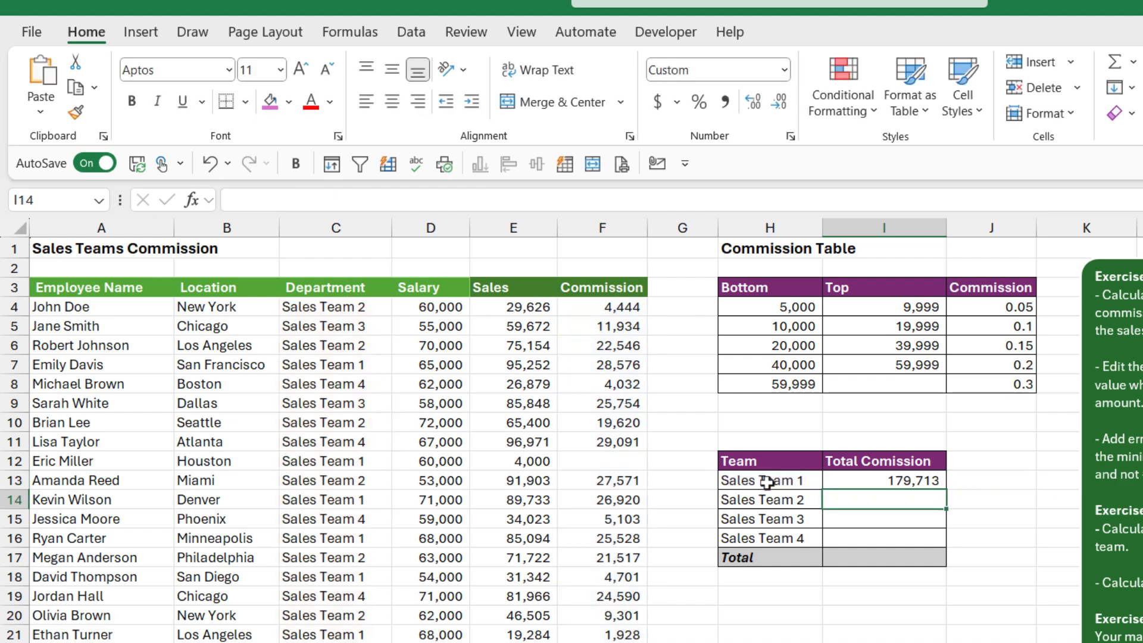
# Fill the SUMIFS formula from I13 down to I16 and sum the four team commissions in I17
pyautogui.click(882, 480)
pyautogui.moveTo(946, 490); pyautogui.dragTo(946, 543)
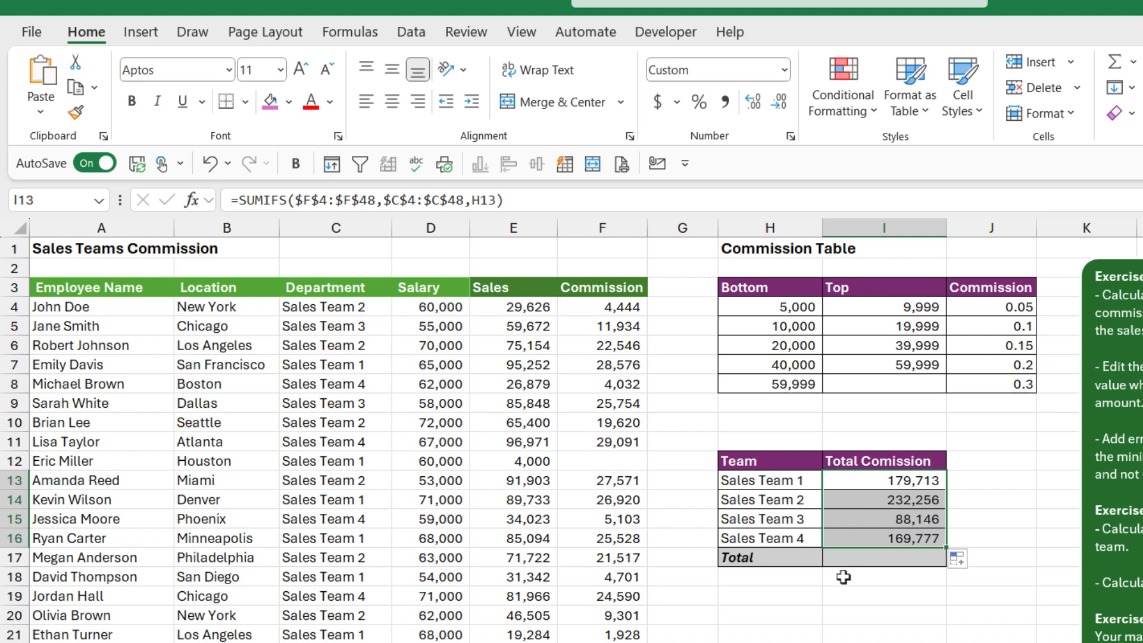
pyautogui.click(888, 564)
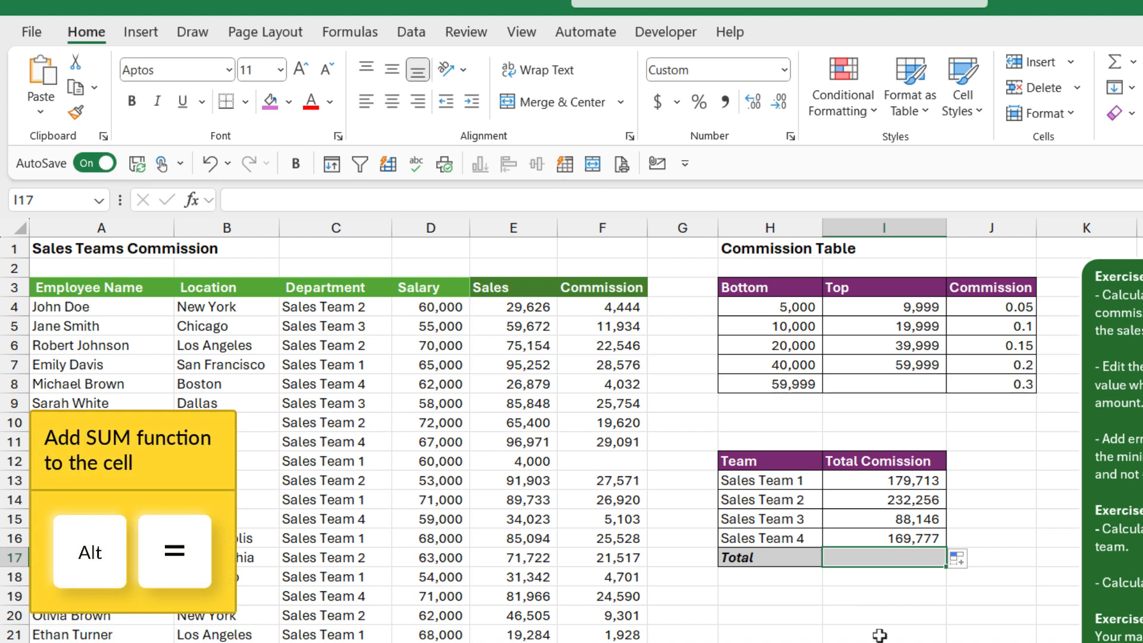
pyautogui.hotkey('alt', '=')
pyautogui.press('Return')
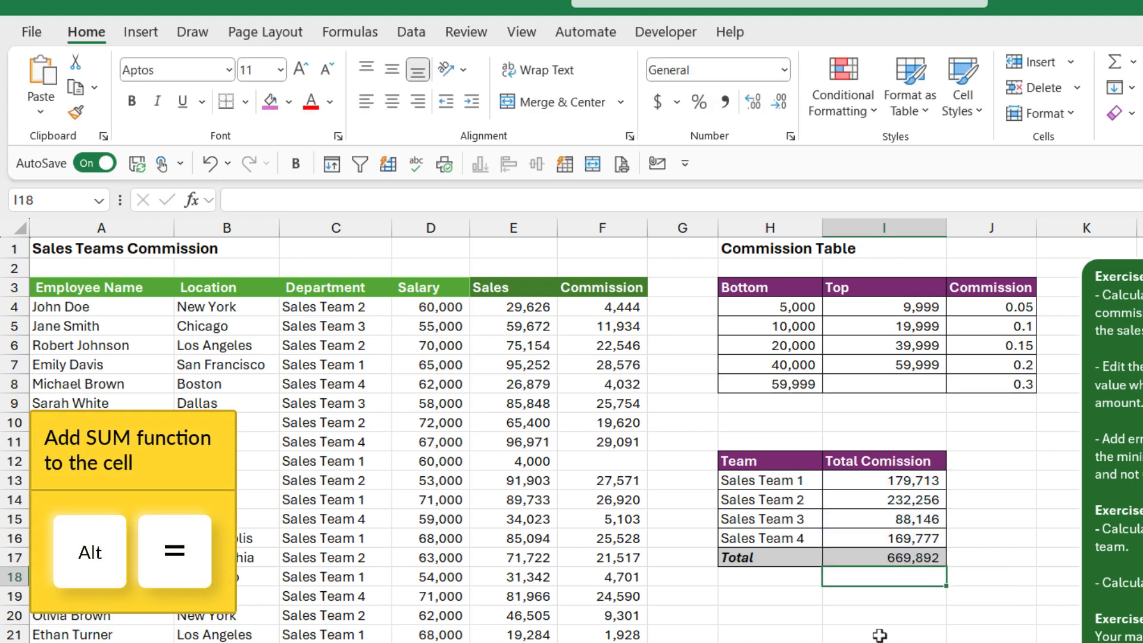
pyautogui.click(885, 559)
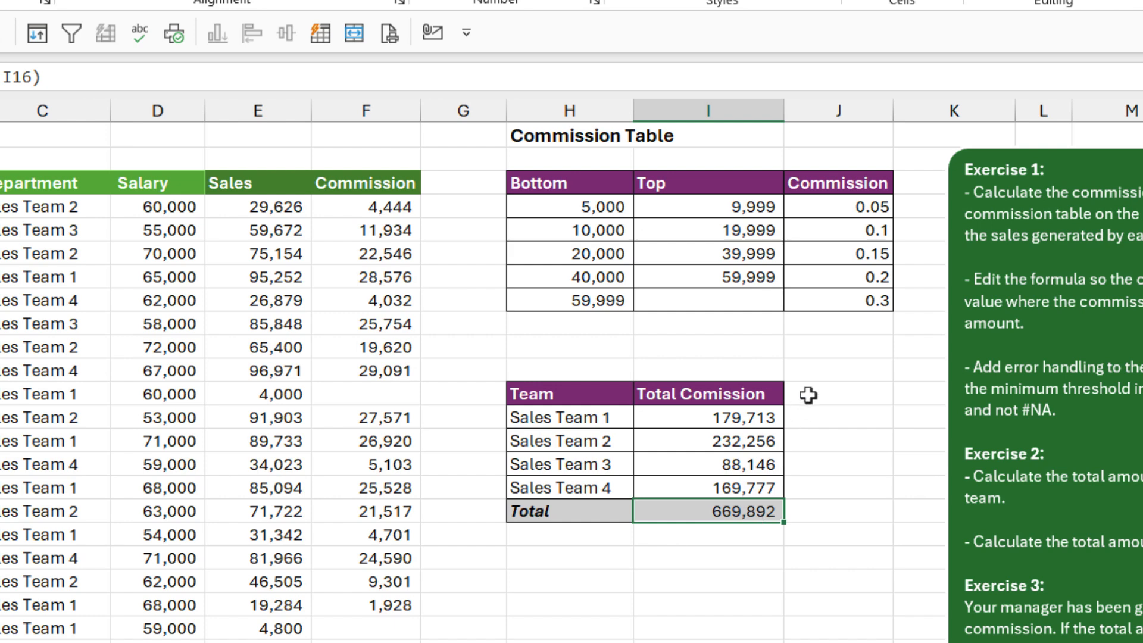
pyautogui.click(839, 301)
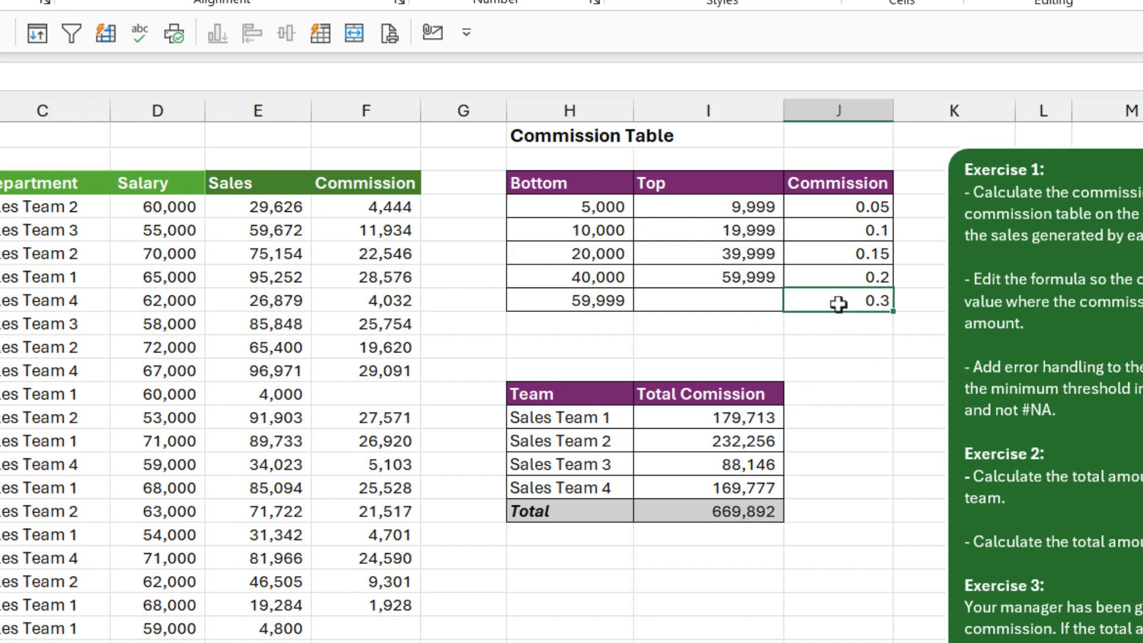
pyautogui.click(556, 304)
pyautogui.moveTo(557, 303); pyautogui.dragTo(835, 296)
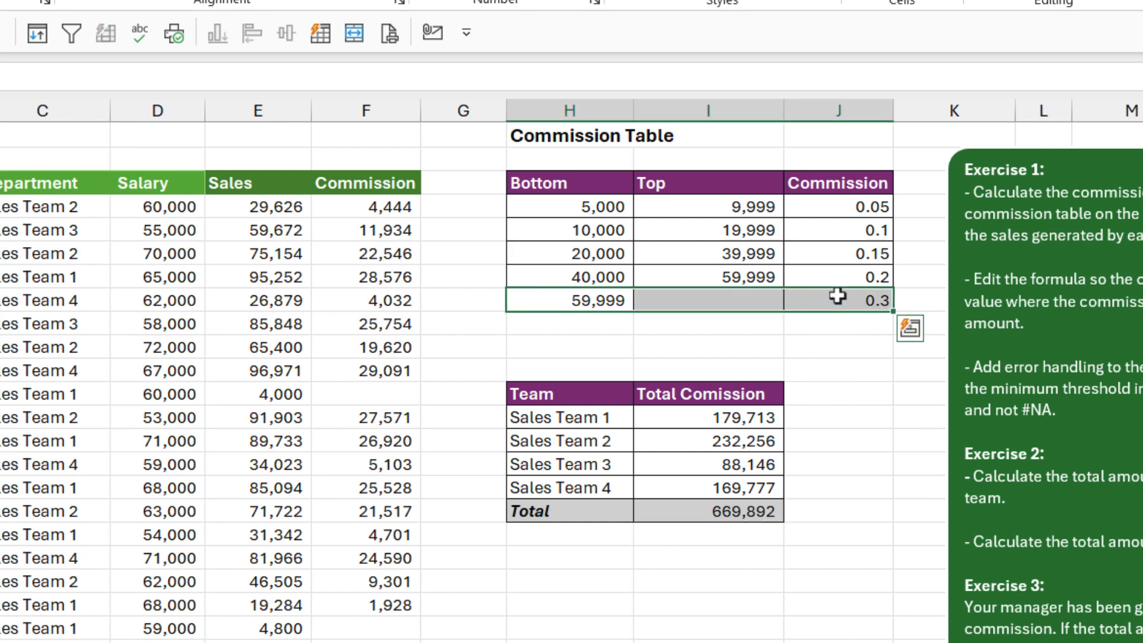
pyautogui.click(840, 296)
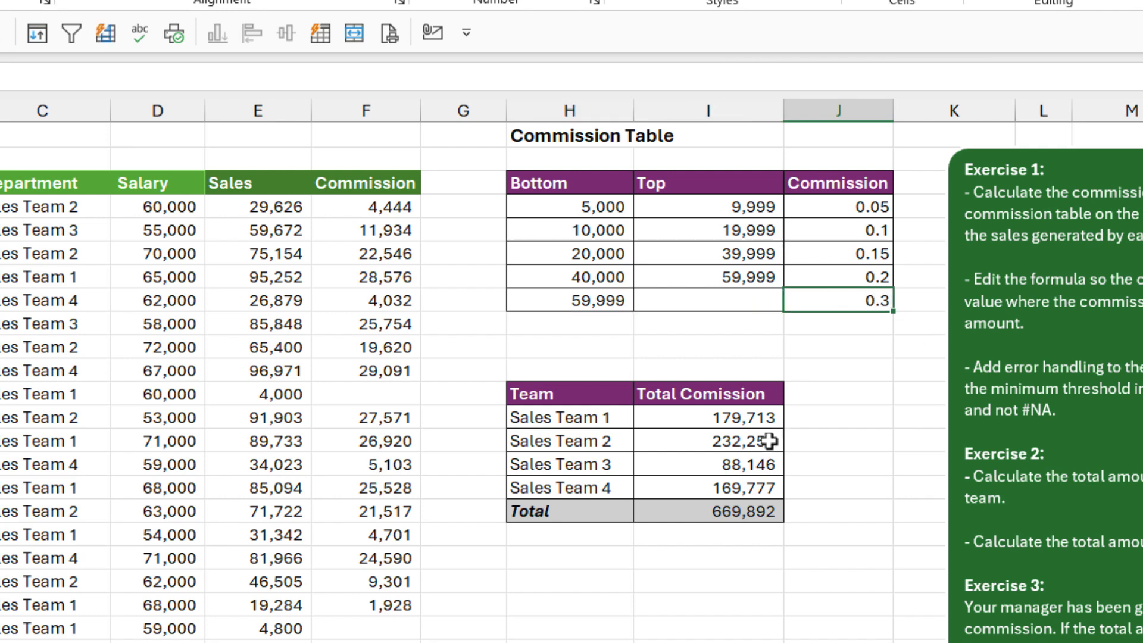
# Start a Goal Seek with the total commission cell I17 as the set cell
pyautogui.click(728, 512)
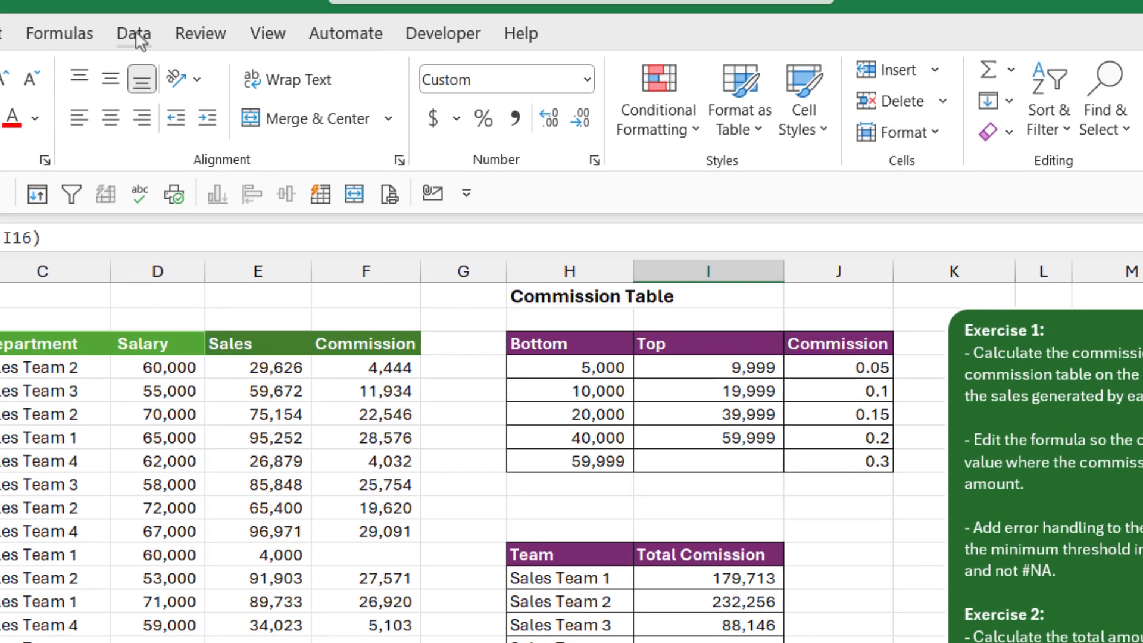
pyautogui.click(133, 34)
pyautogui.click(1048, 119)
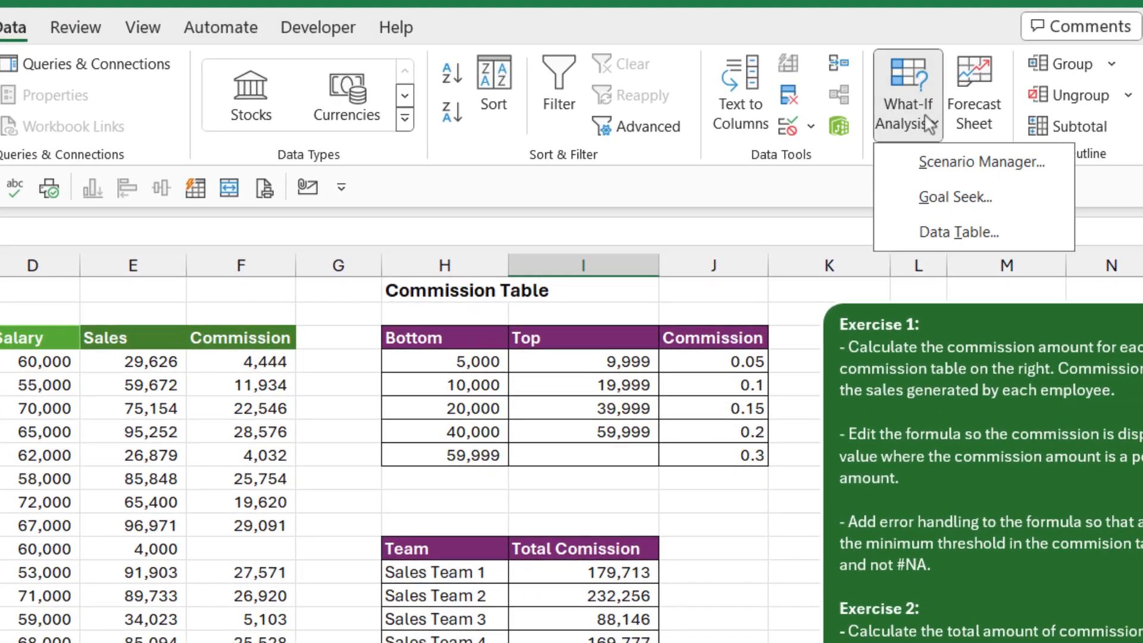
pyautogui.click(929, 196)
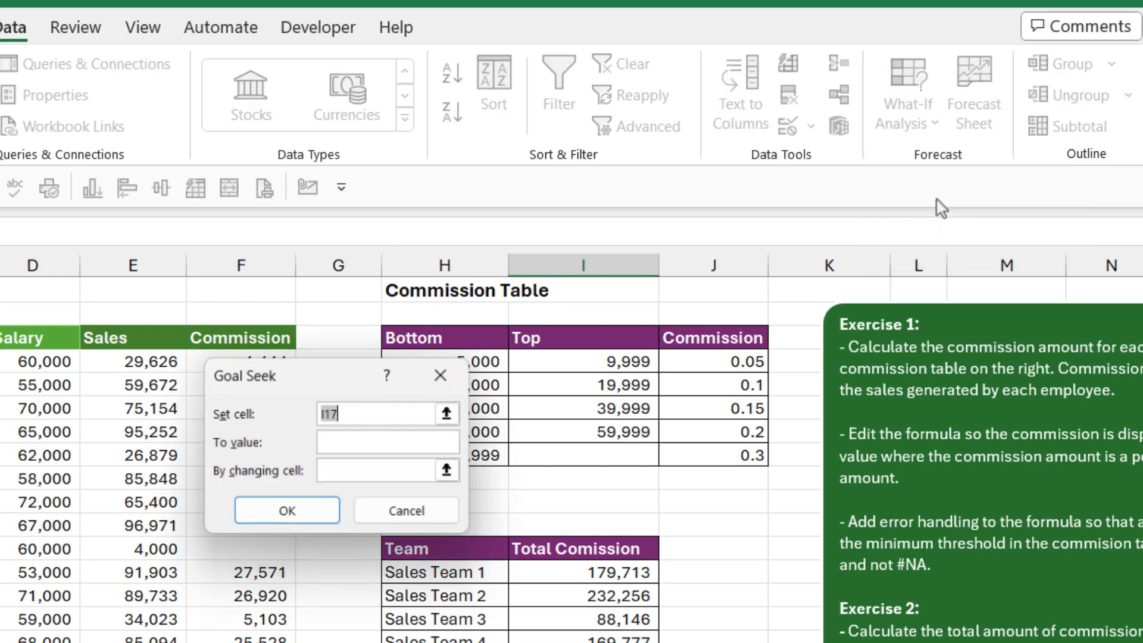
pyautogui.moveTo(325, 387); pyautogui.dragTo(252, 379)
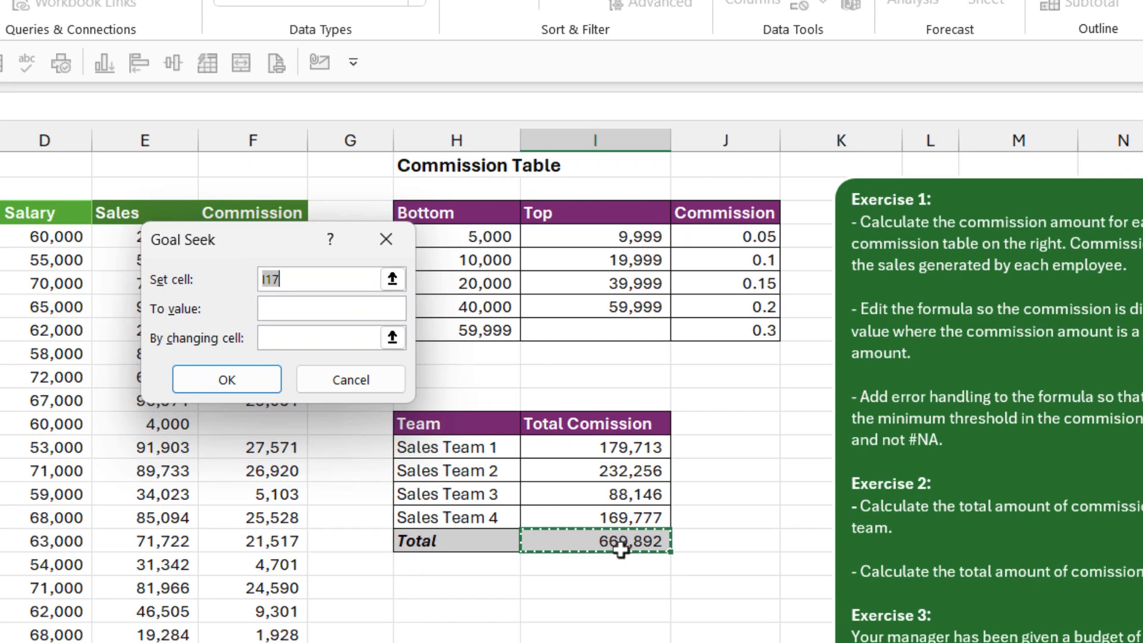
pyautogui.click(620, 548)
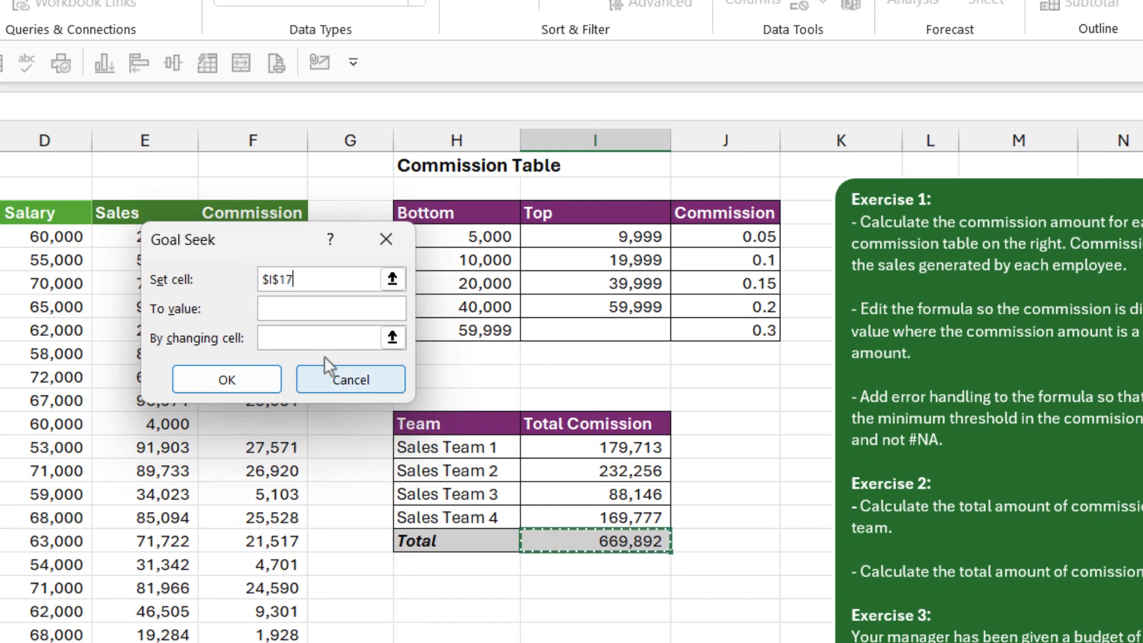
# Run the Goal Seek to value 700000 by changing the top bracket's commission rate in J8, and keep the solution
pyautogui.click(281, 315)
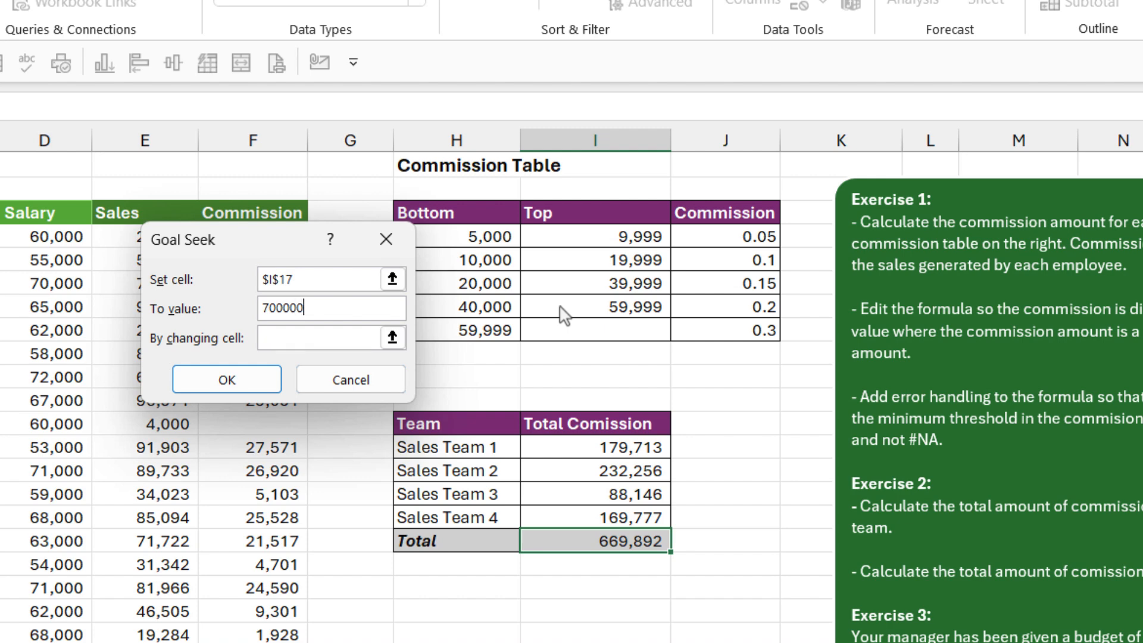
pyautogui.click(287, 339)
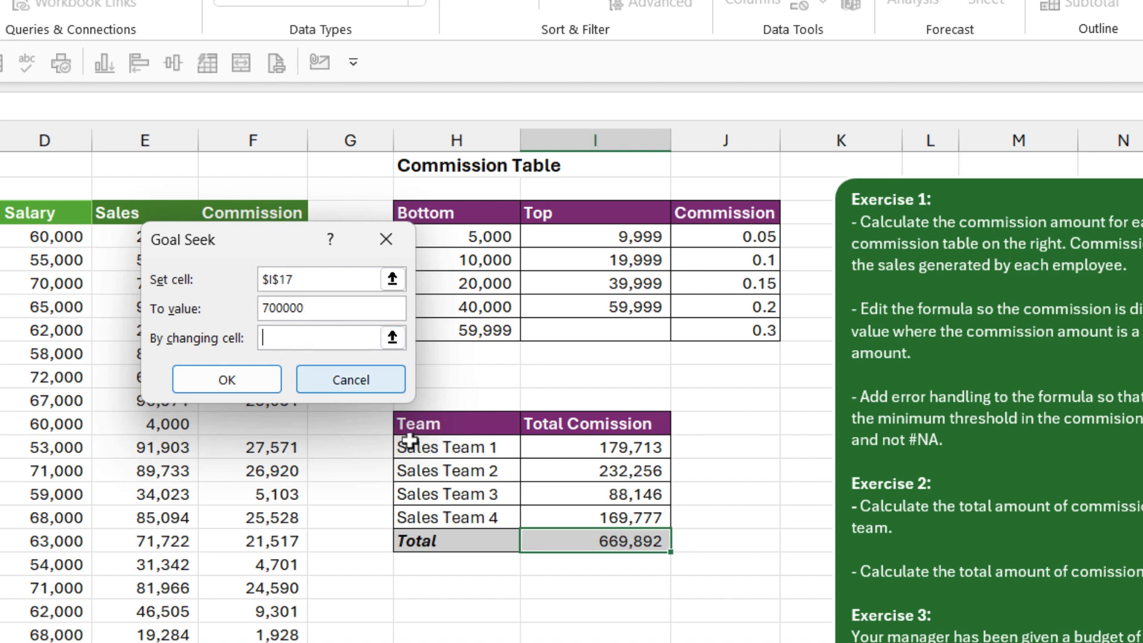
pyautogui.click(738, 328)
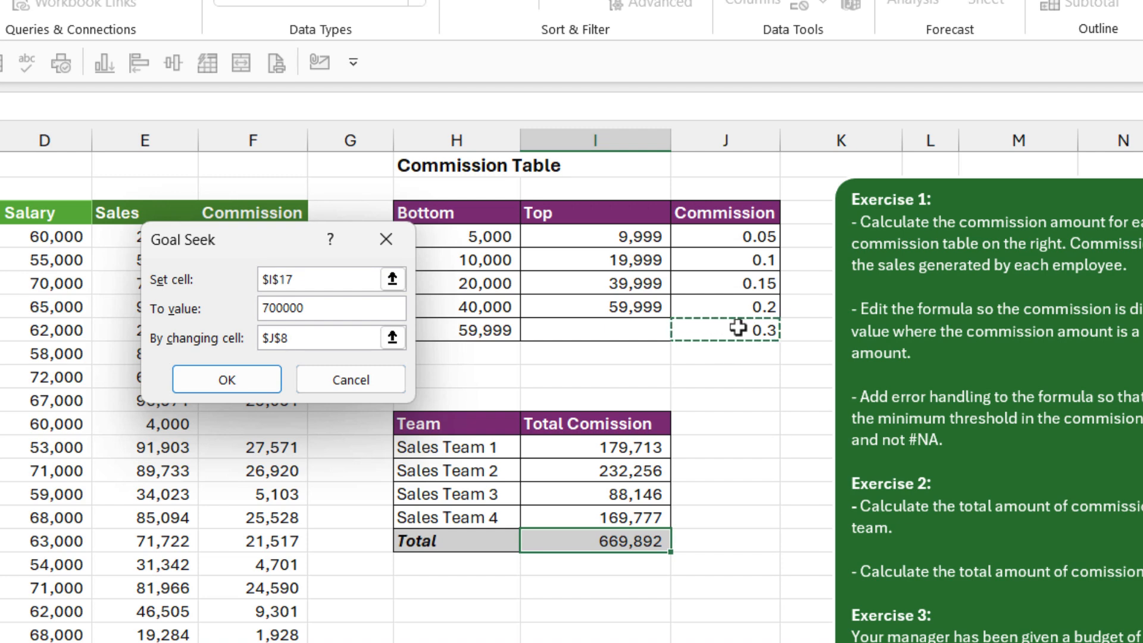
pyautogui.click(227, 381)
pyautogui.click(246, 382)
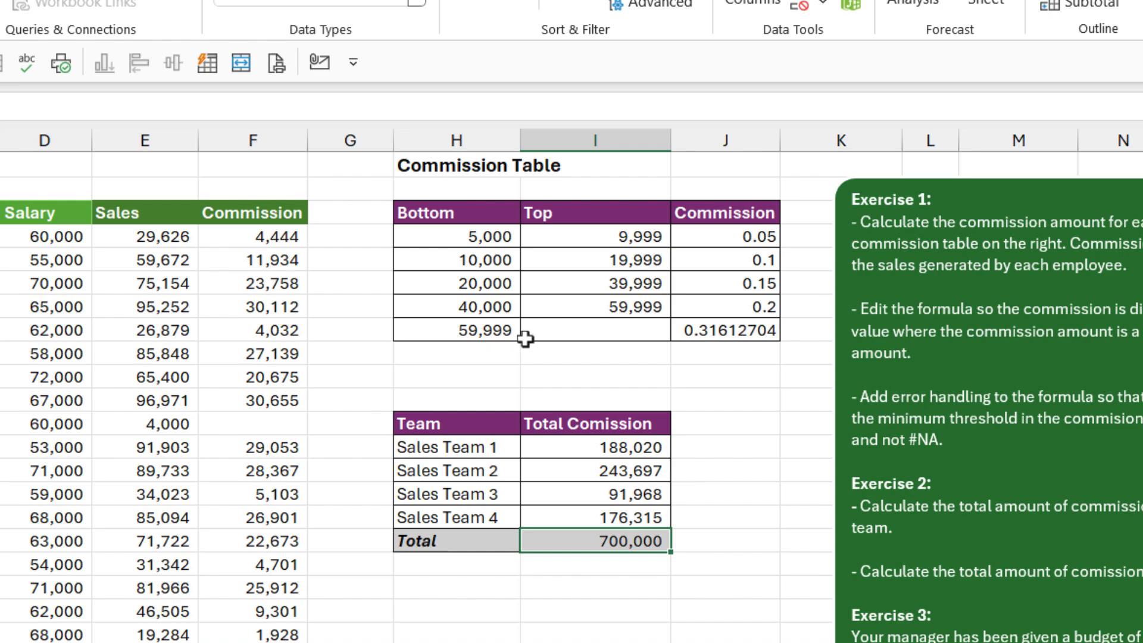
# Format the commission rates in J4:J8 as percentages and check the top bracket's rate in J8
pyautogui.moveTo(698, 240); pyautogui.dragTo(701, 329)
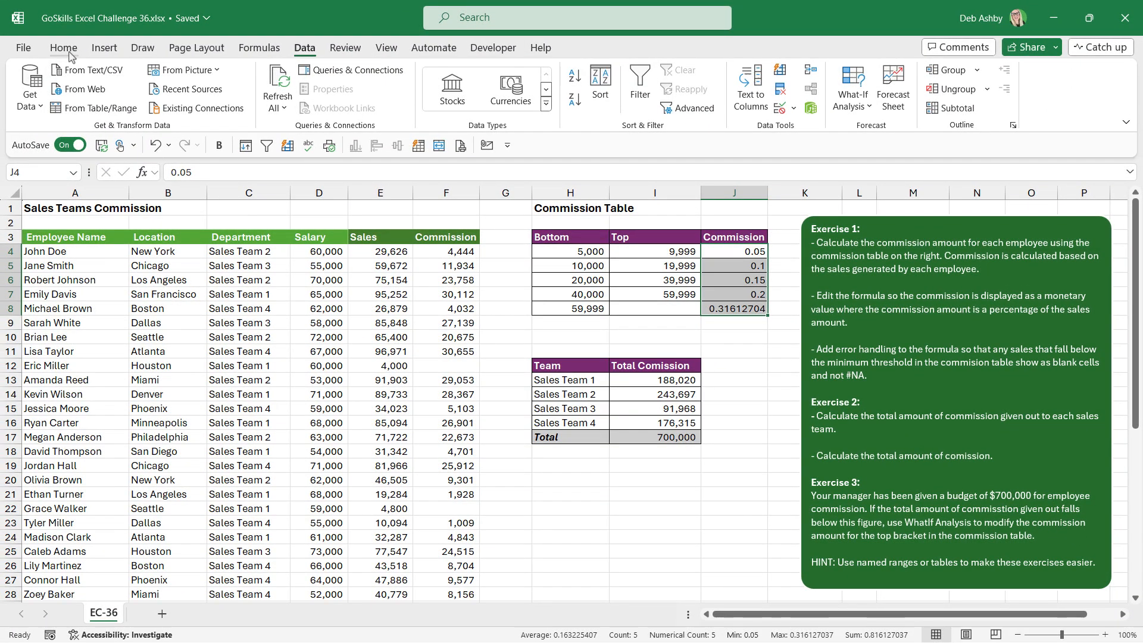
pyautogui.click(60, 46)
pyautogui.click(517, 102)
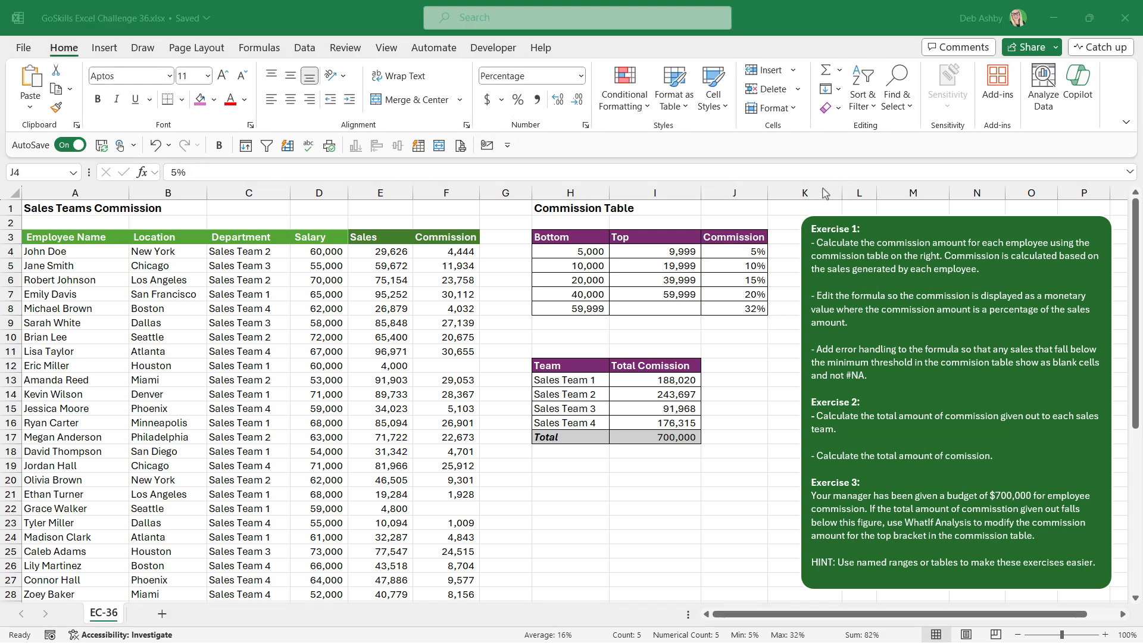
pyautogui.click(739, 315)
pyautogui.click(724, 312)
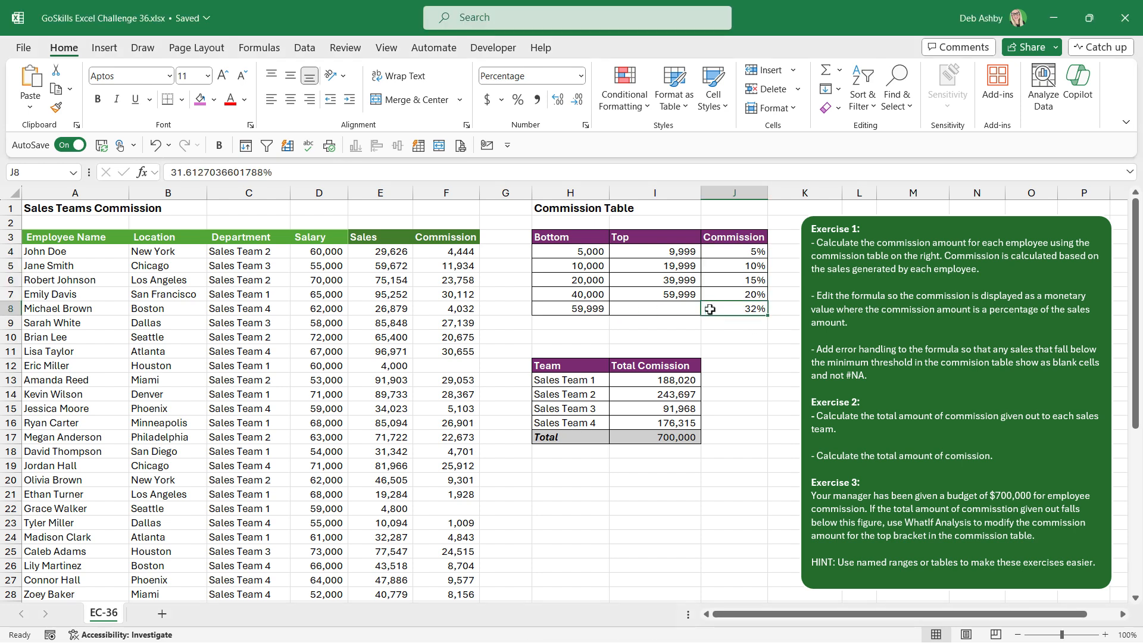